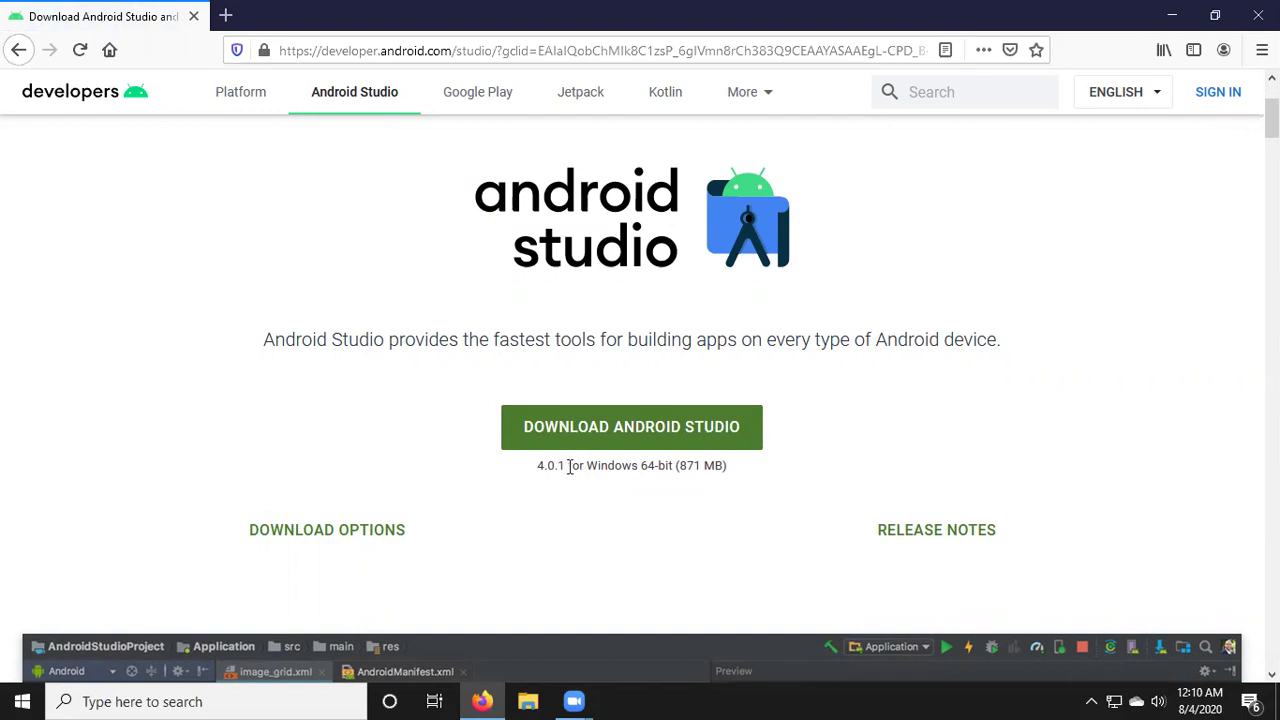
Examine the Android Studio download packages offered for Windows, Mac, Linux and Chrome OS under the download options.
drag(683, 467, 718, 467)
click(323, 537)
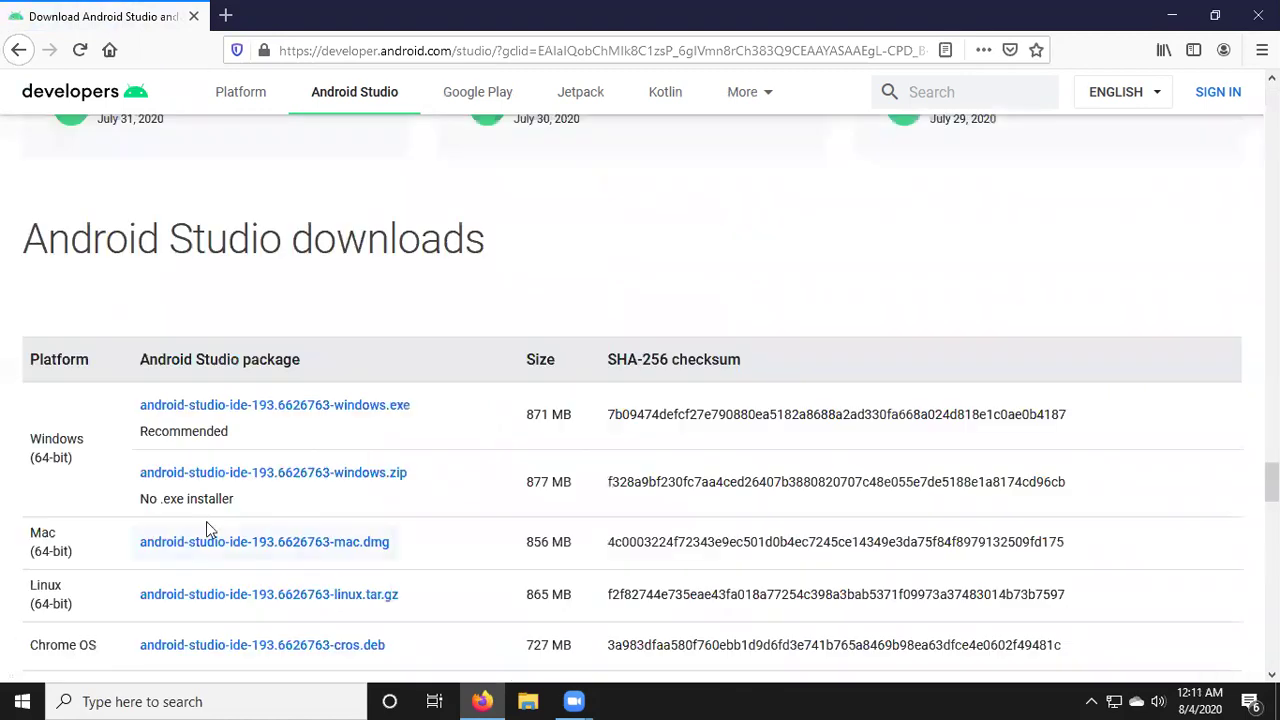
scroll(10, 500, down, 2)
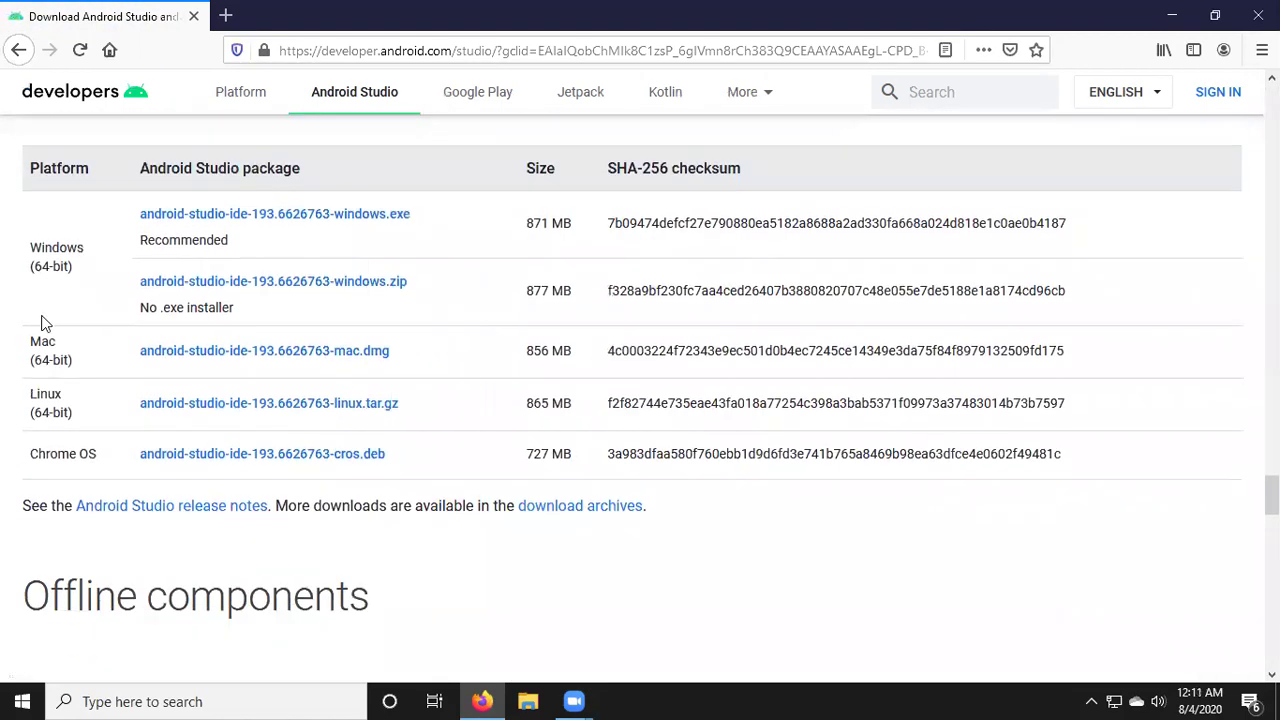
drag(60, 345, 31, 343)
drag(62, 394, 29, 394)
scroll(75, 302, up, 2)
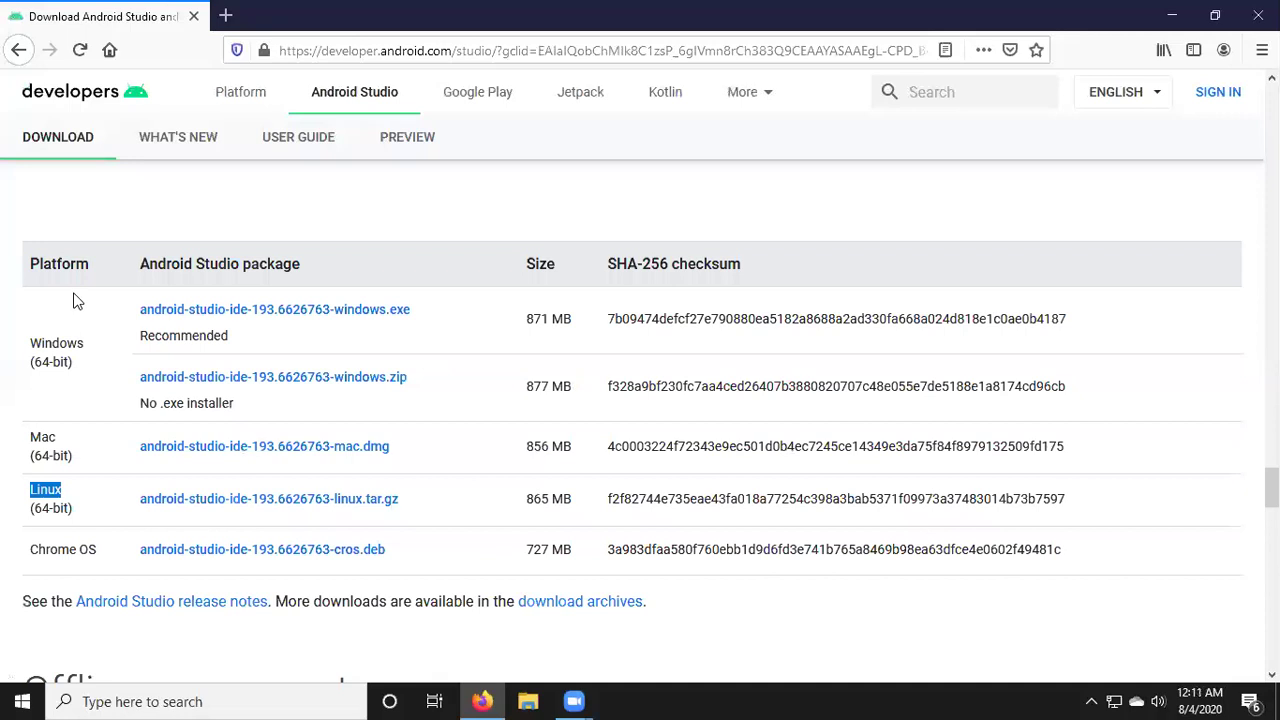
click(25, 60)
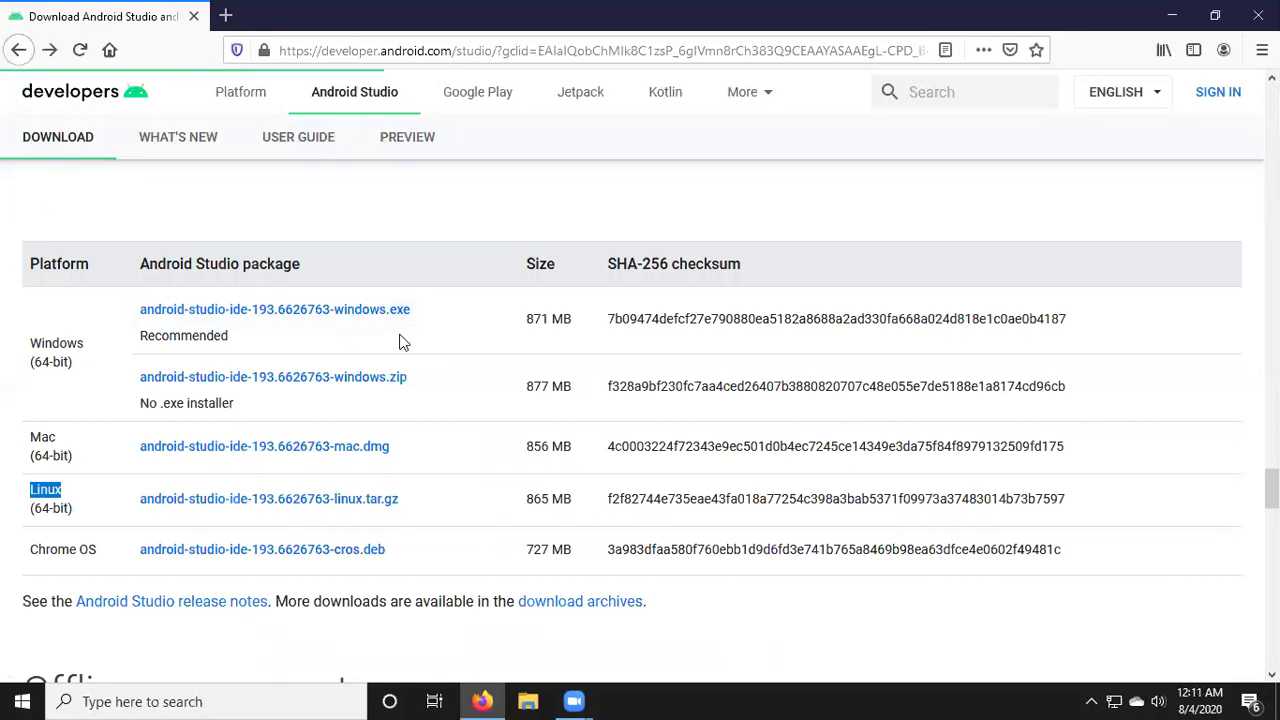
scroll(507, 372, up, 12)
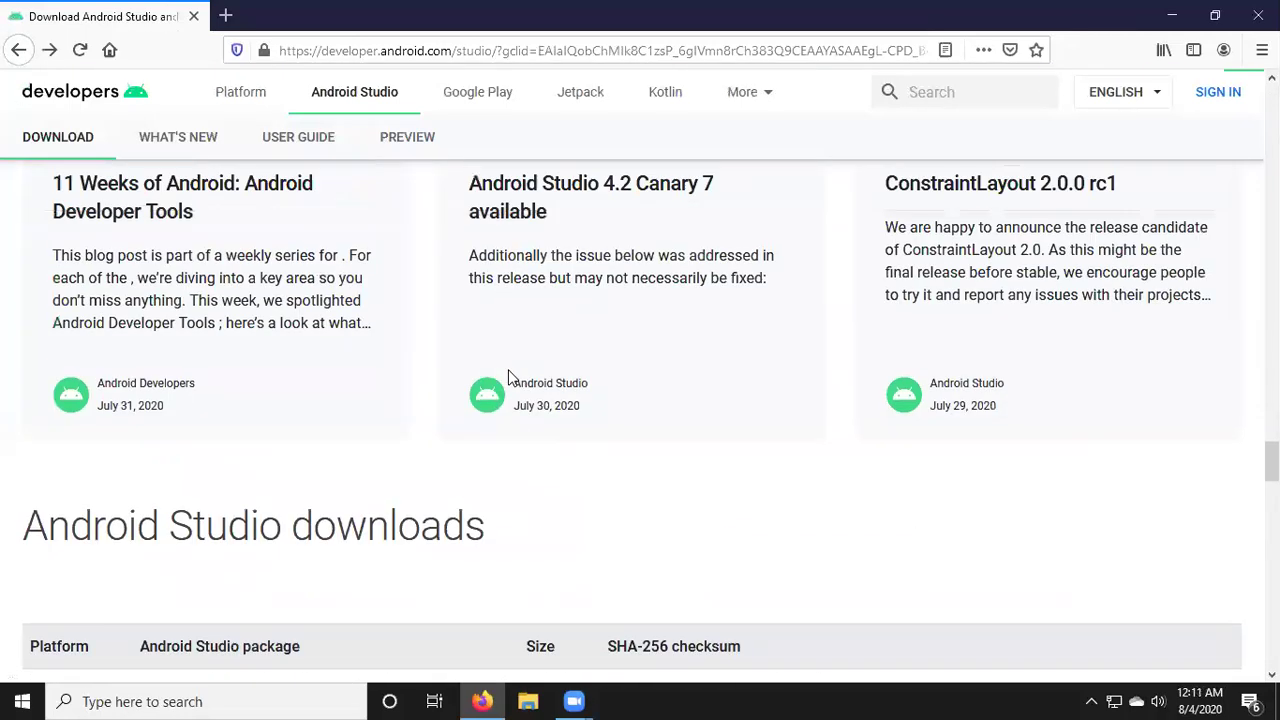
scroll(657, 388, down, 3)
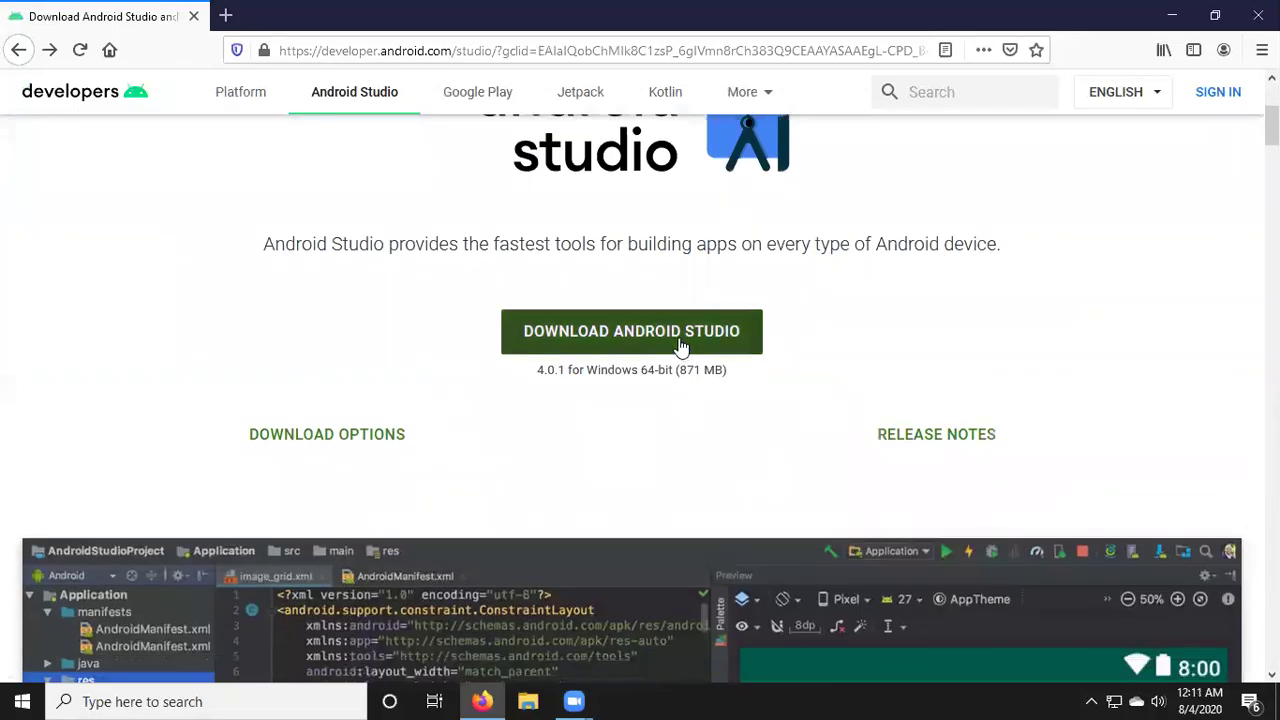
click(680, 345)
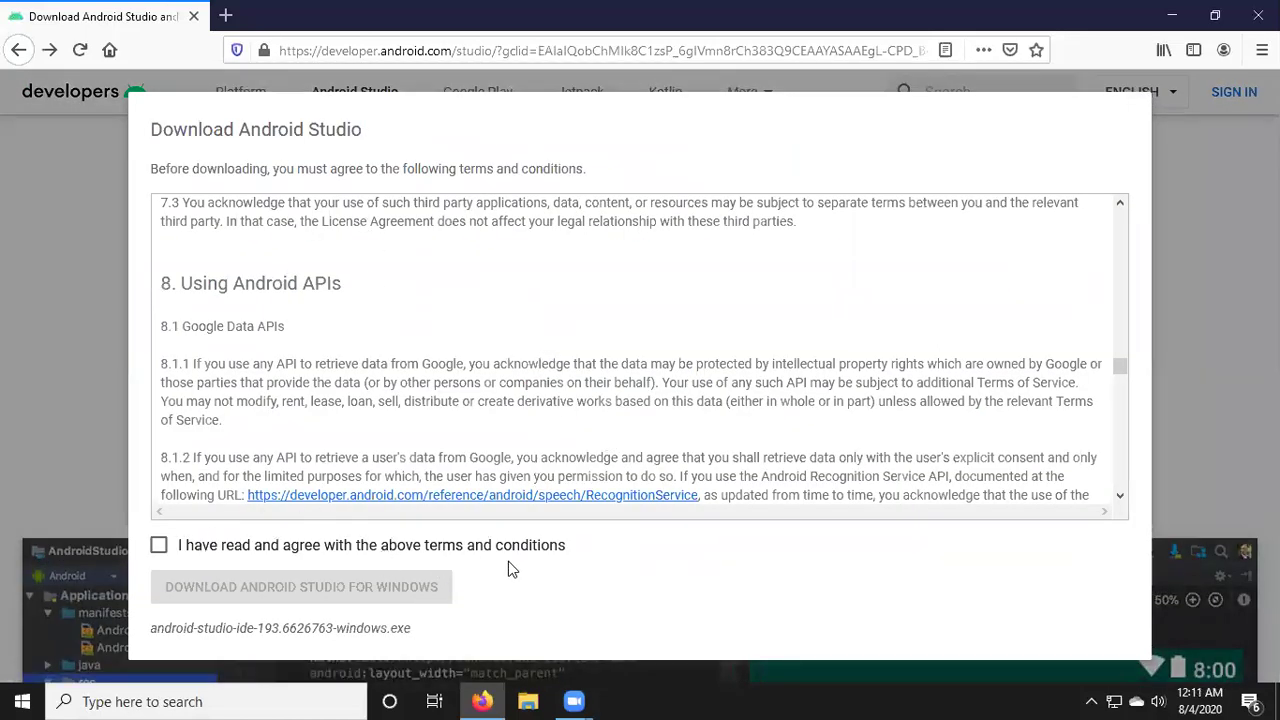
click(160, 548)
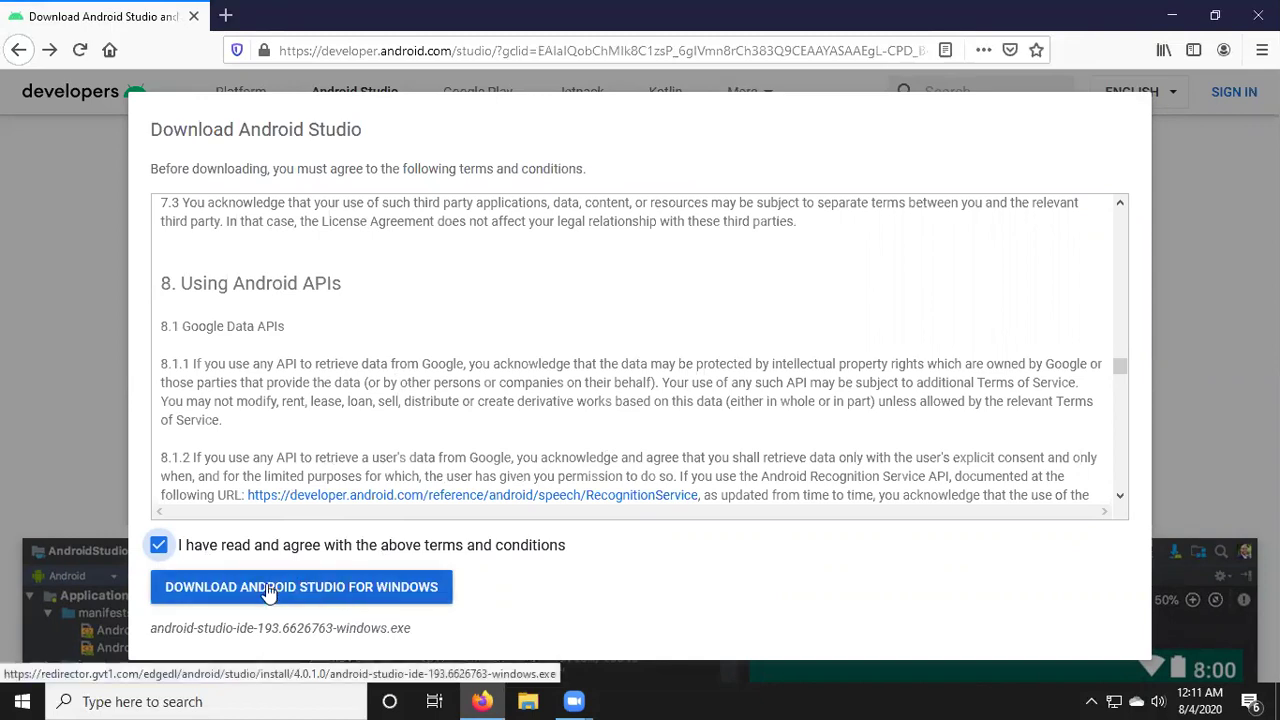
click(380, 594)
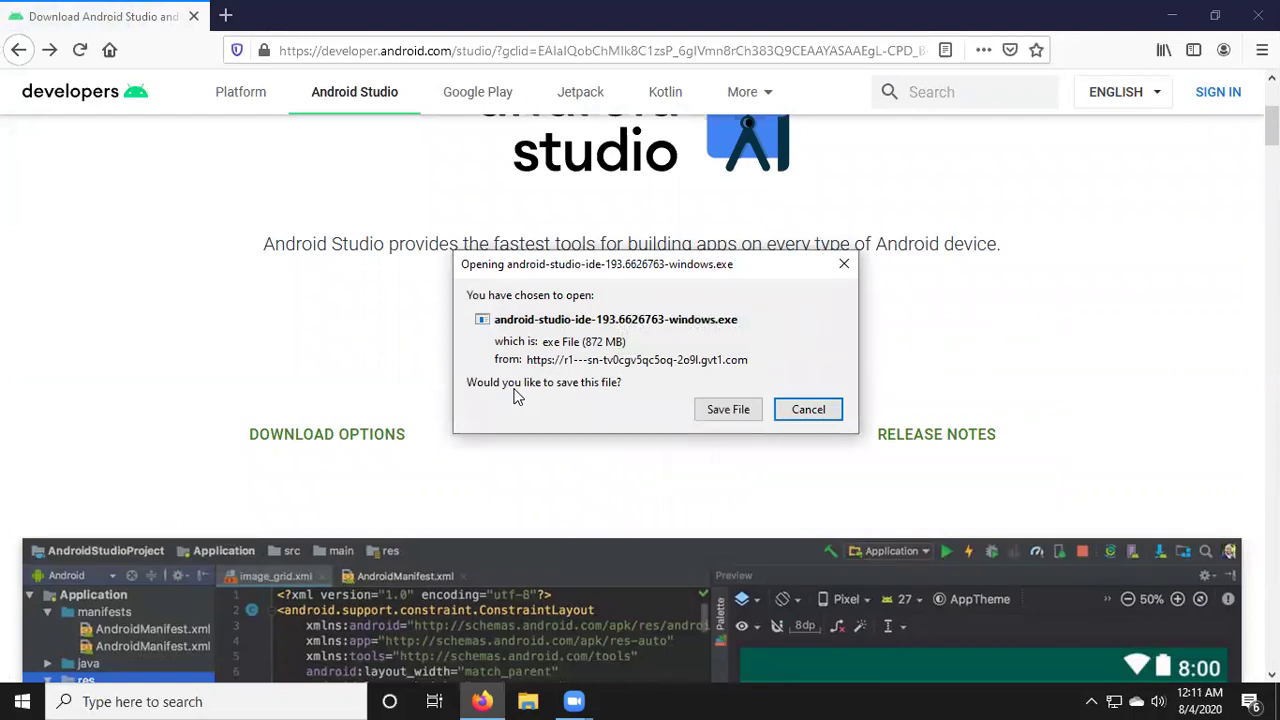
click(808, 410)
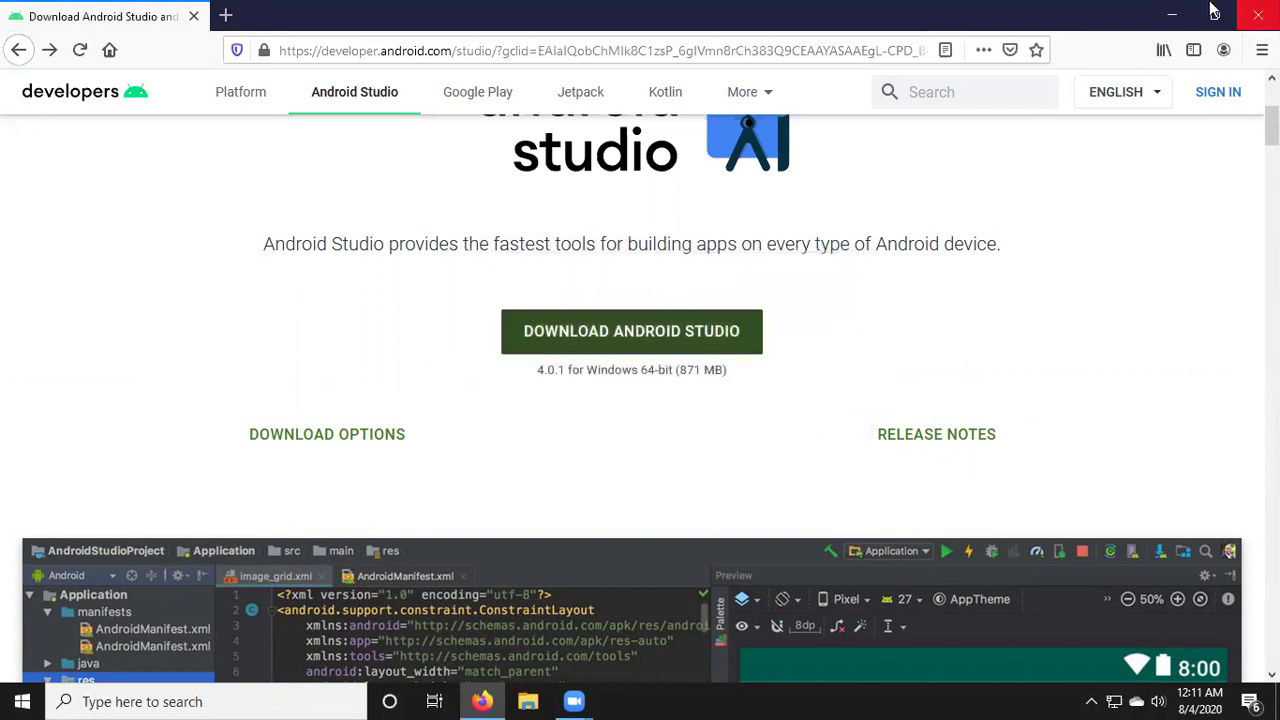
Switch to the desktop and launch the android-studio-ide-193.6626763-windows installer stored there.
click(1170, 15)
drag(732, 38, 452, 48)
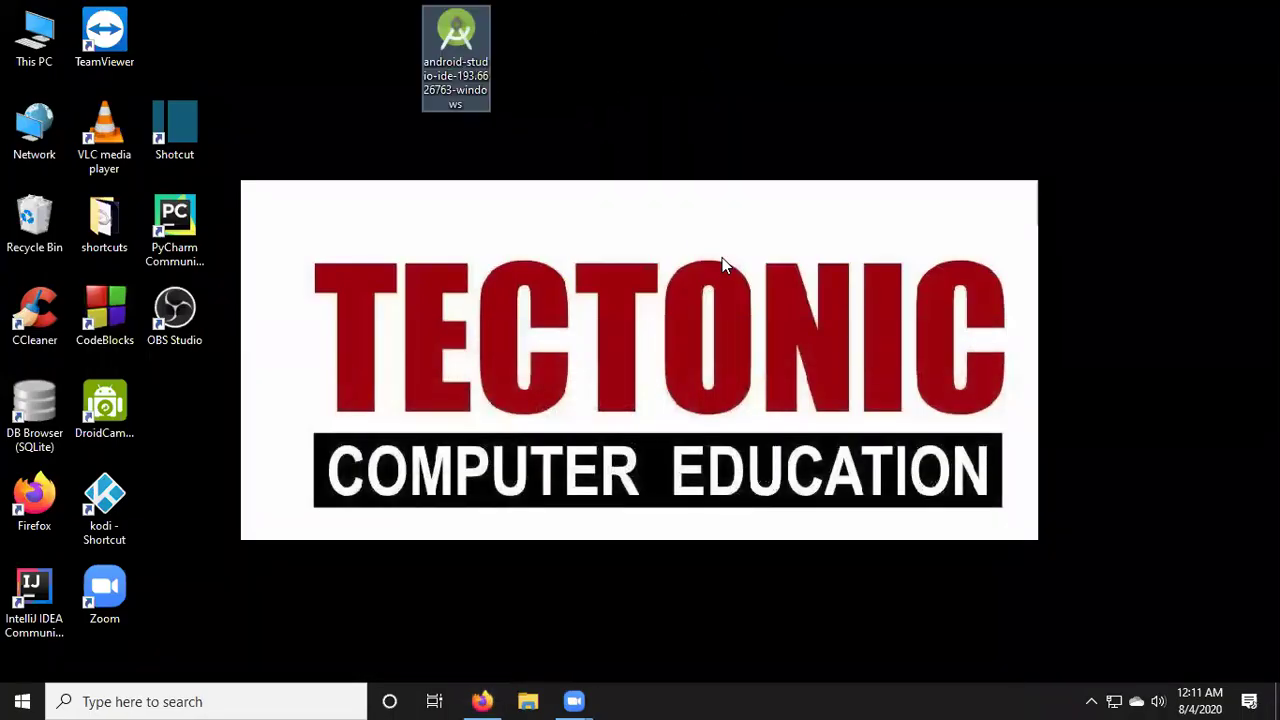
double_click(454, 93)
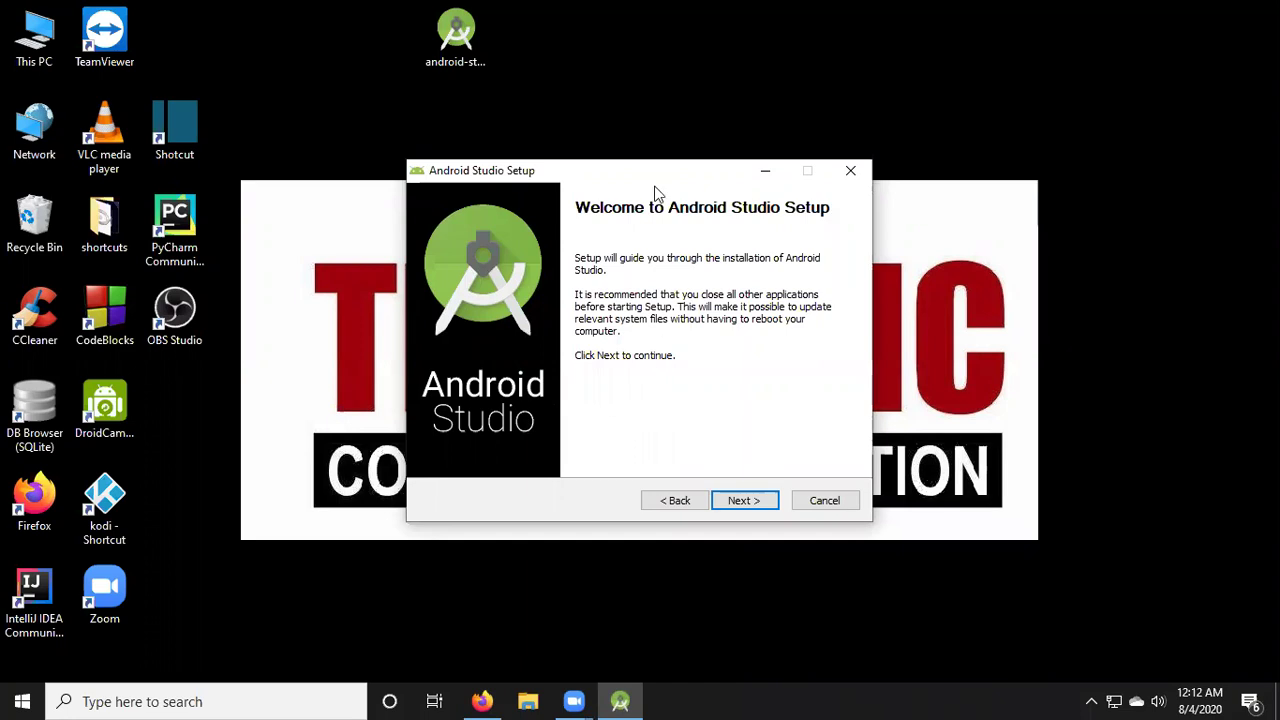
drag(634, 170, 551, 78)
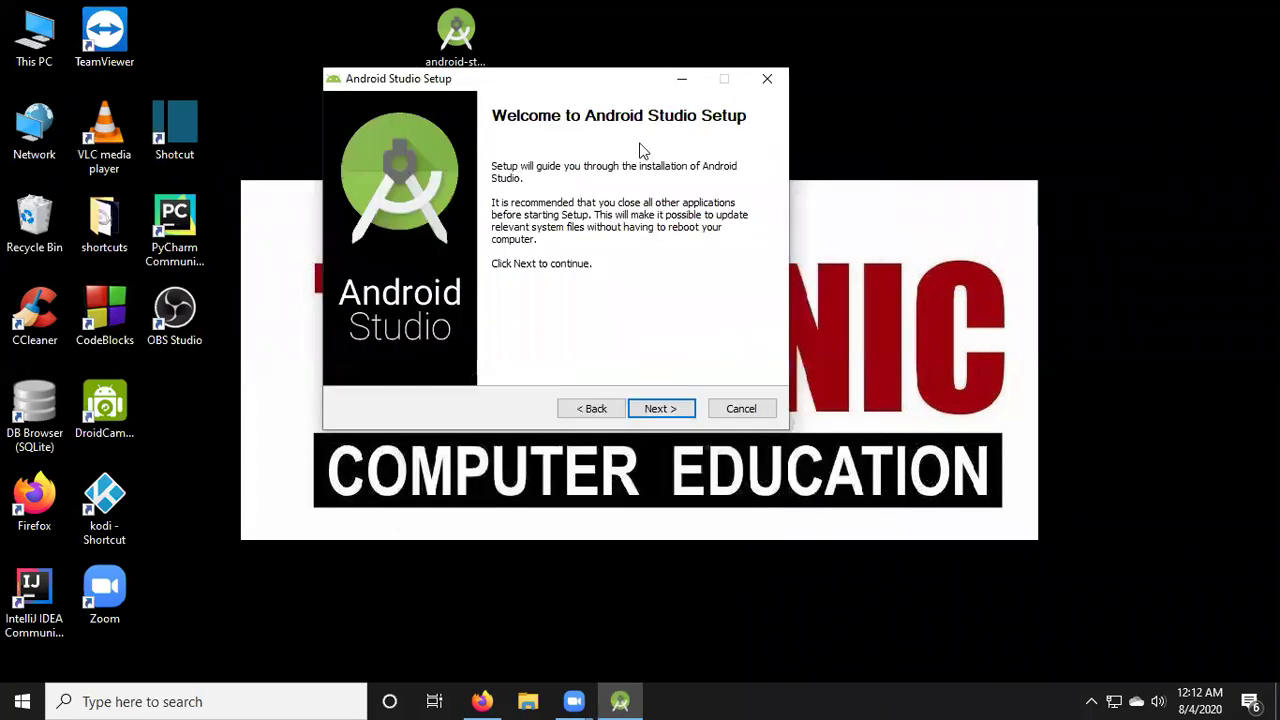
Start the setup and accept both the Android Studio and Android Virtual Device components for installation.
click(660, 407)
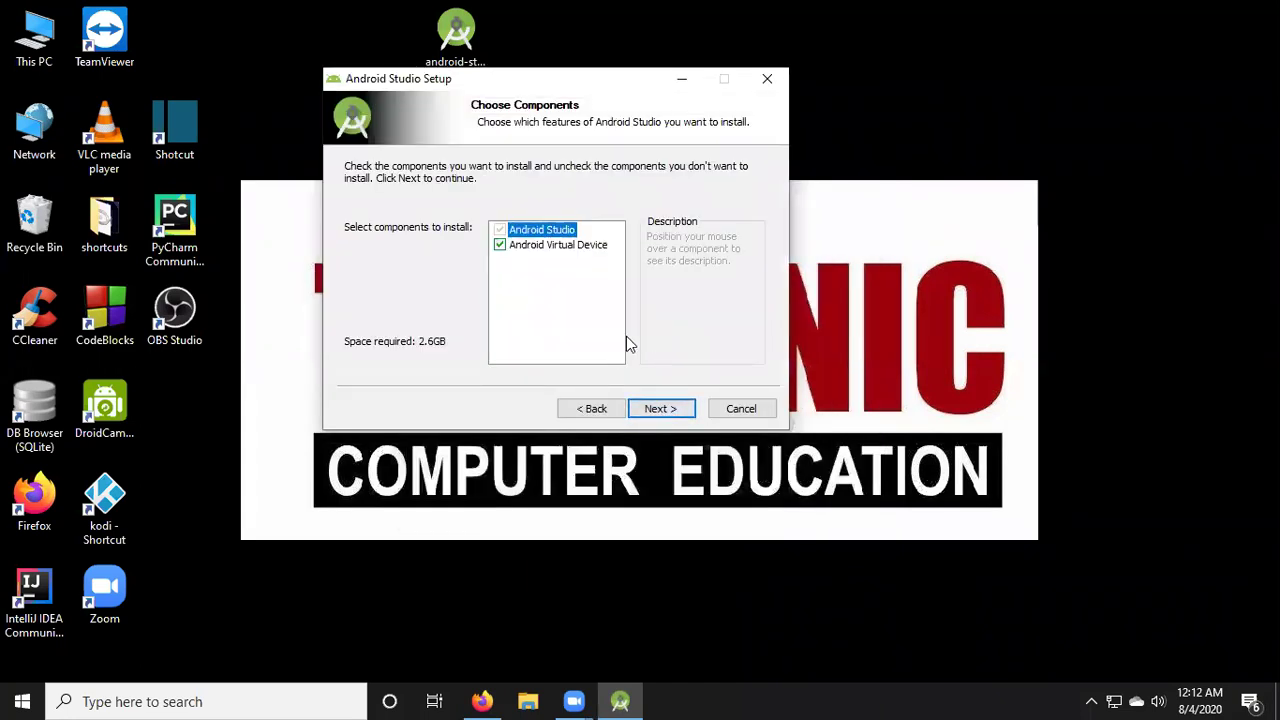
mouse_move(536, 238)
click(660, 409)
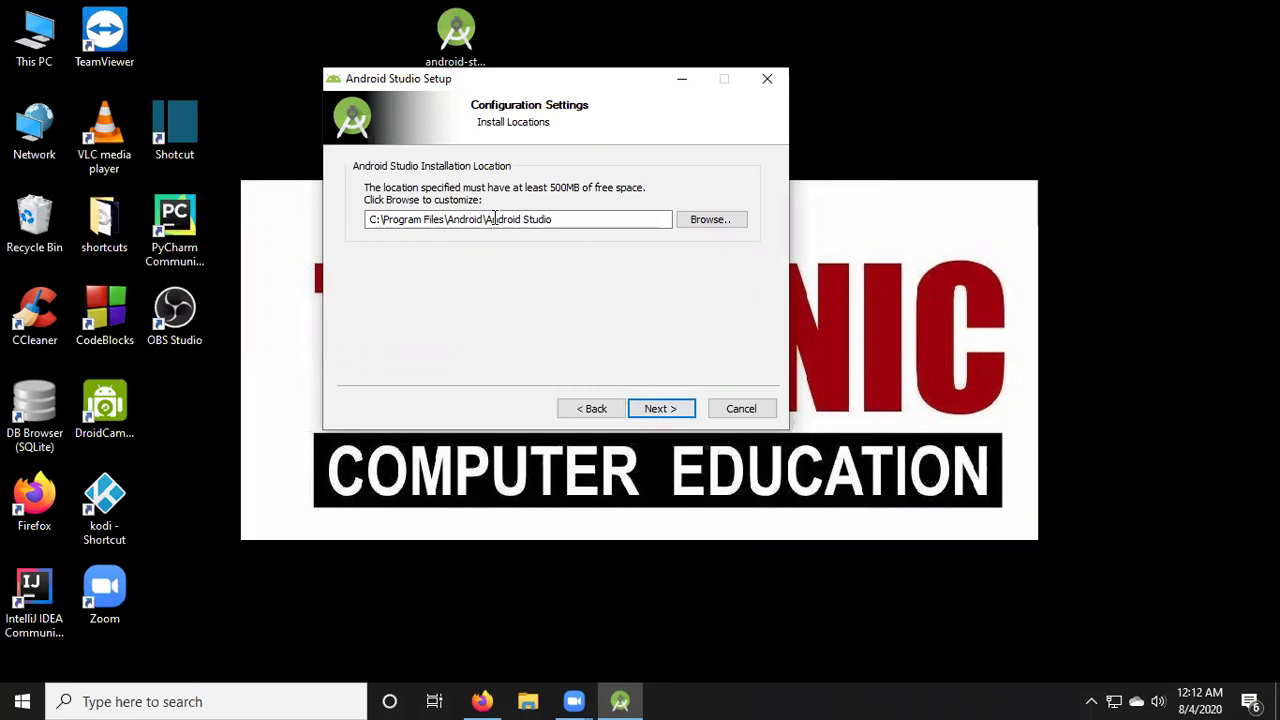
Install to C:\Program Files\Android\Android Studio, using Android Studio as the Start Menu folder for the shortcuts.
click(525, 219)
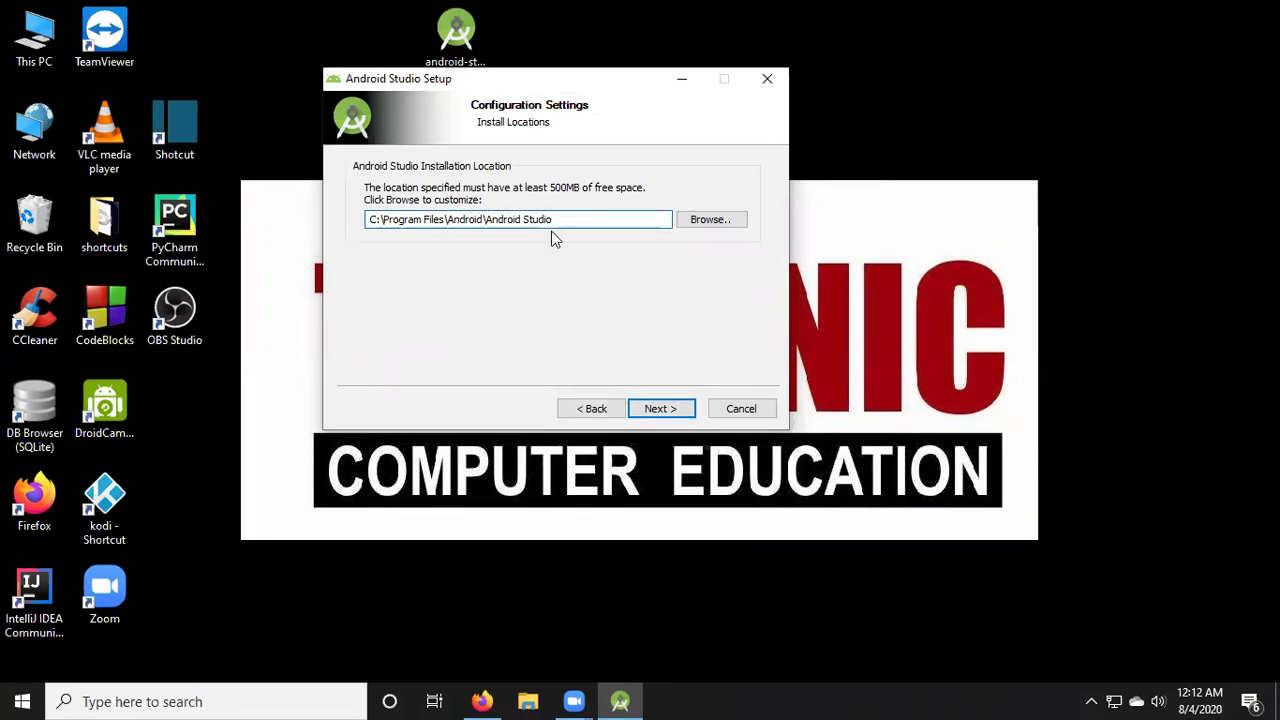
click(697, 223)
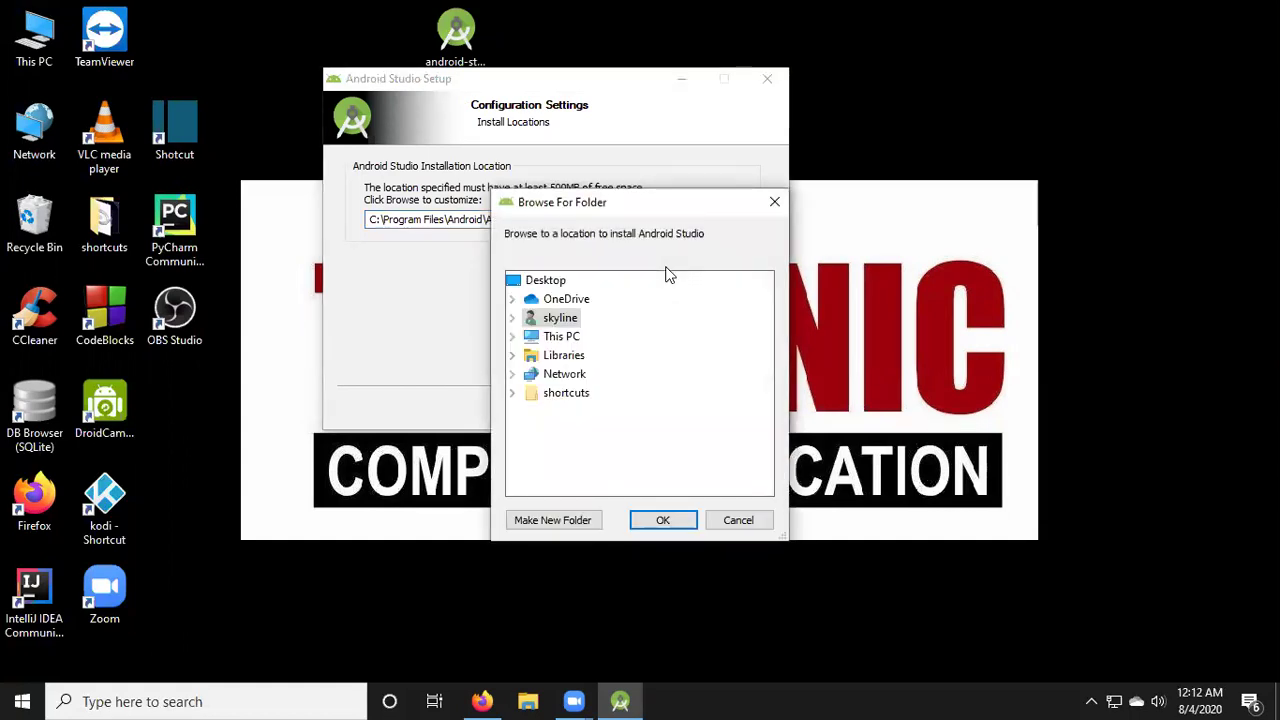
click(773, 204)
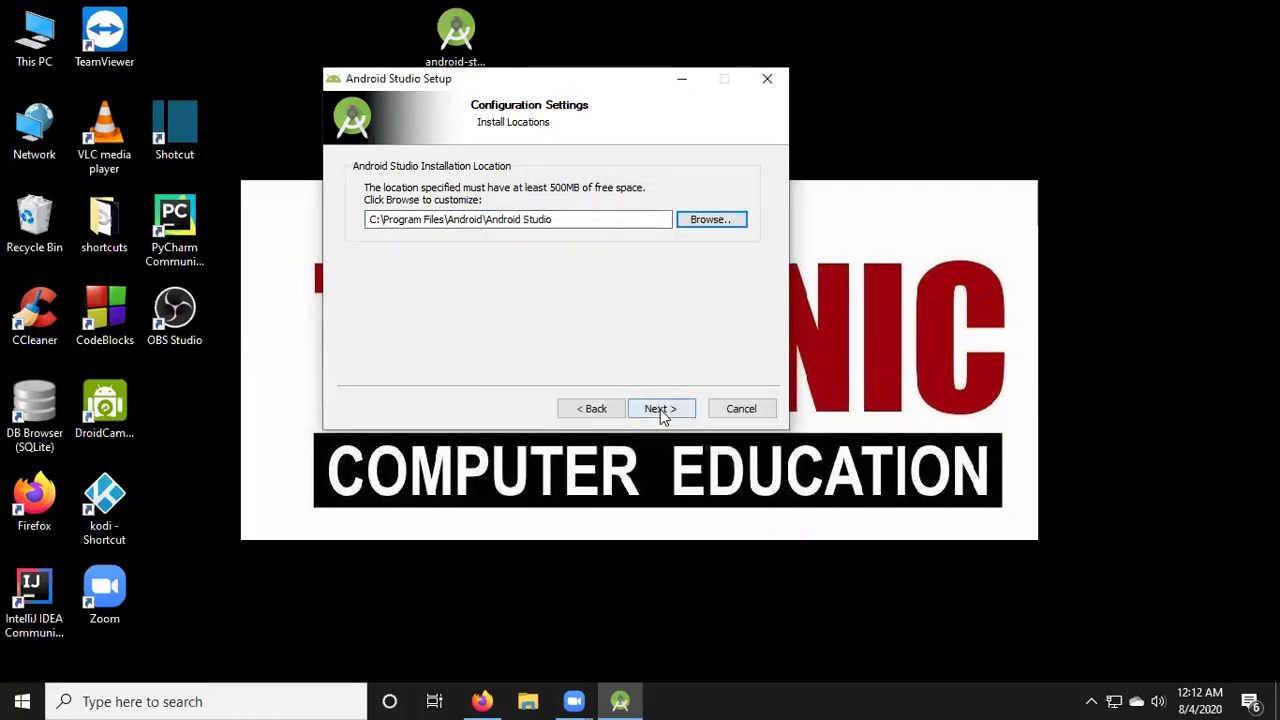
click(660, 409)
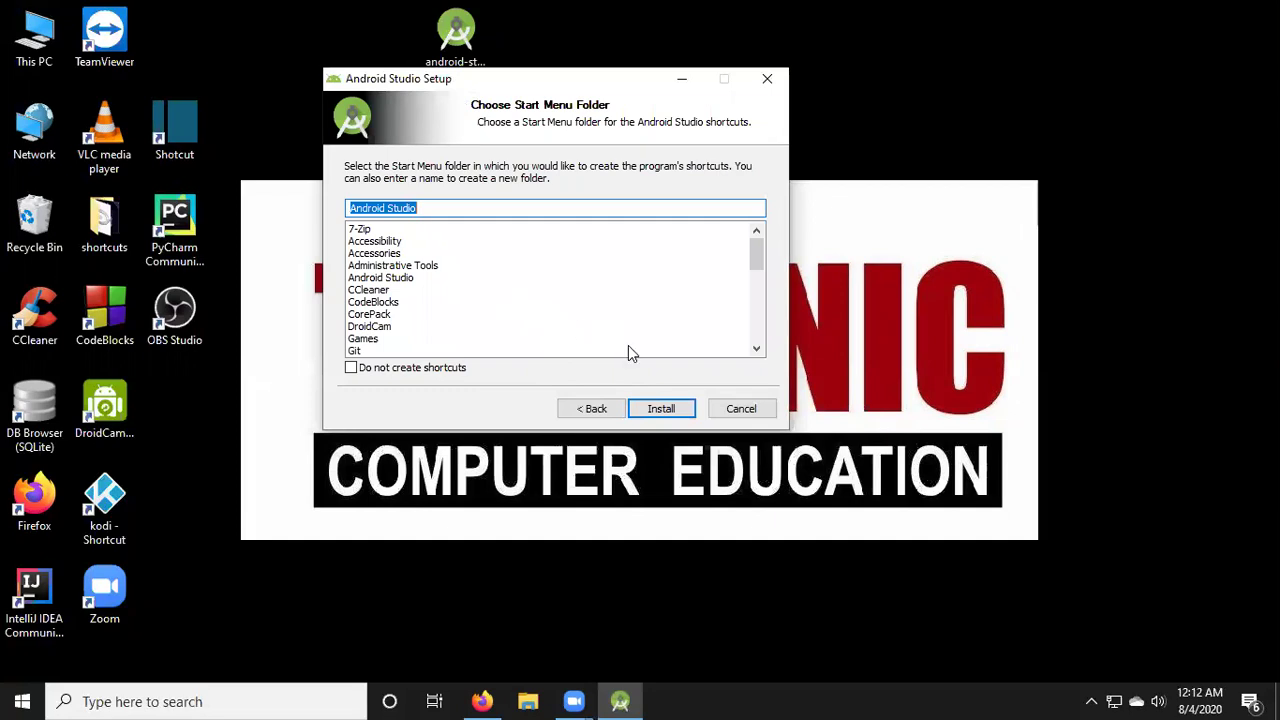
click(660, 409)
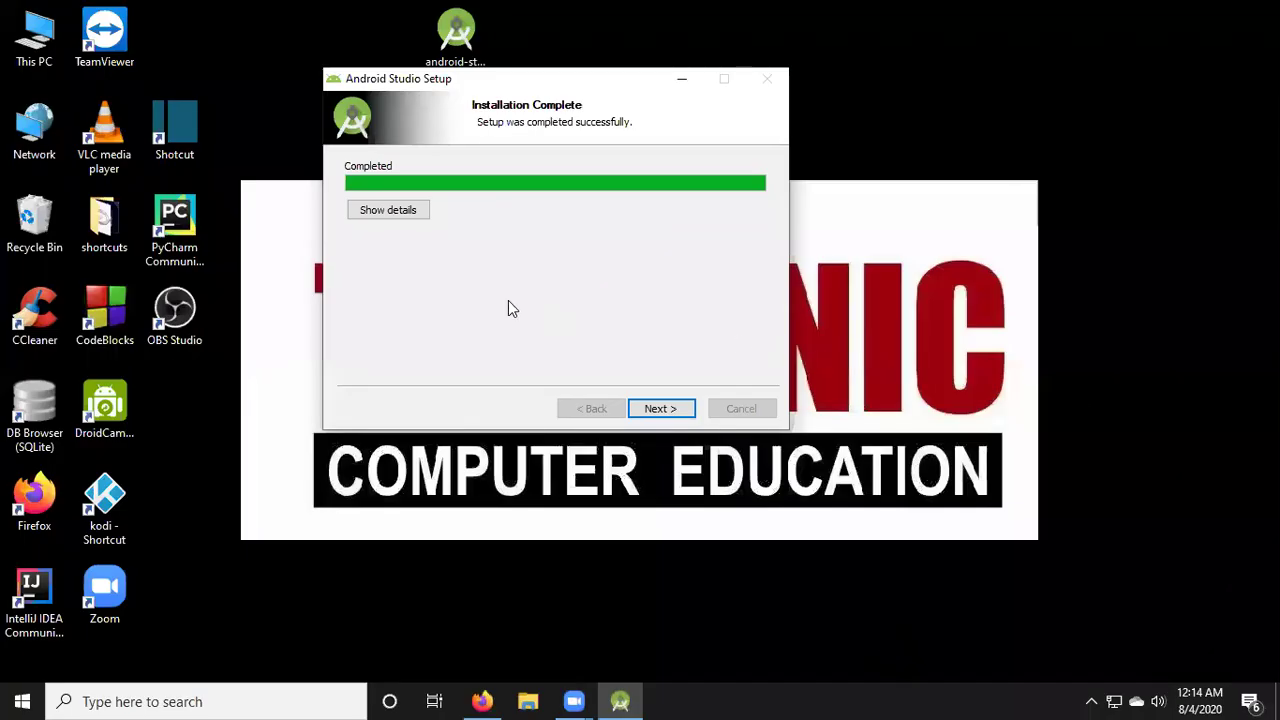
Finish the installer with Start Android Studio enabled, and choose not to import previous settings.
click(656, 408)
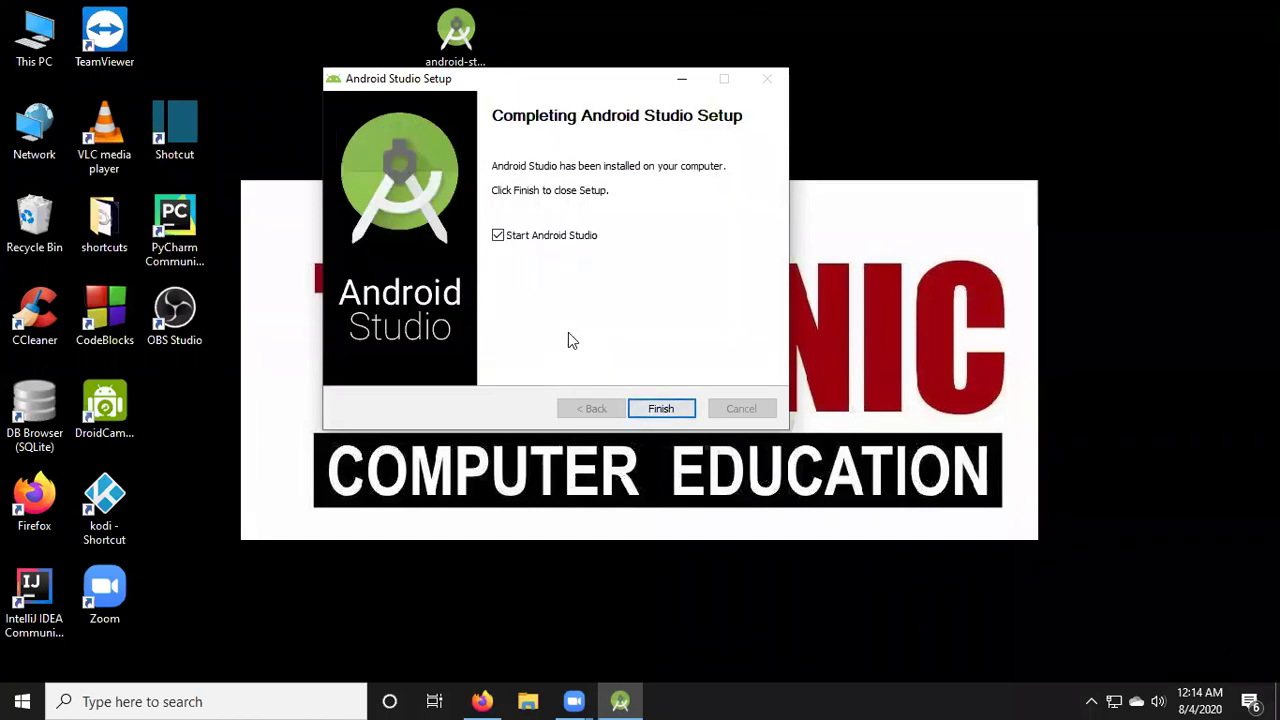
click(664, 410)
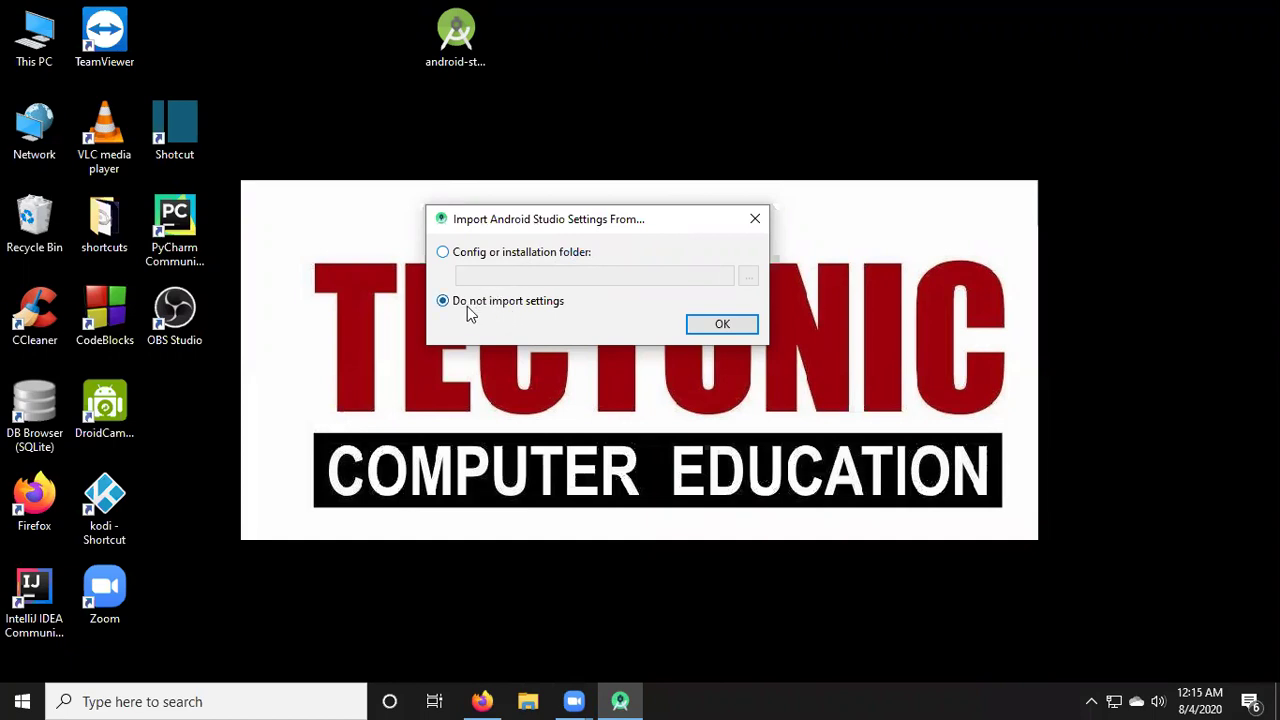
click(710, 332)
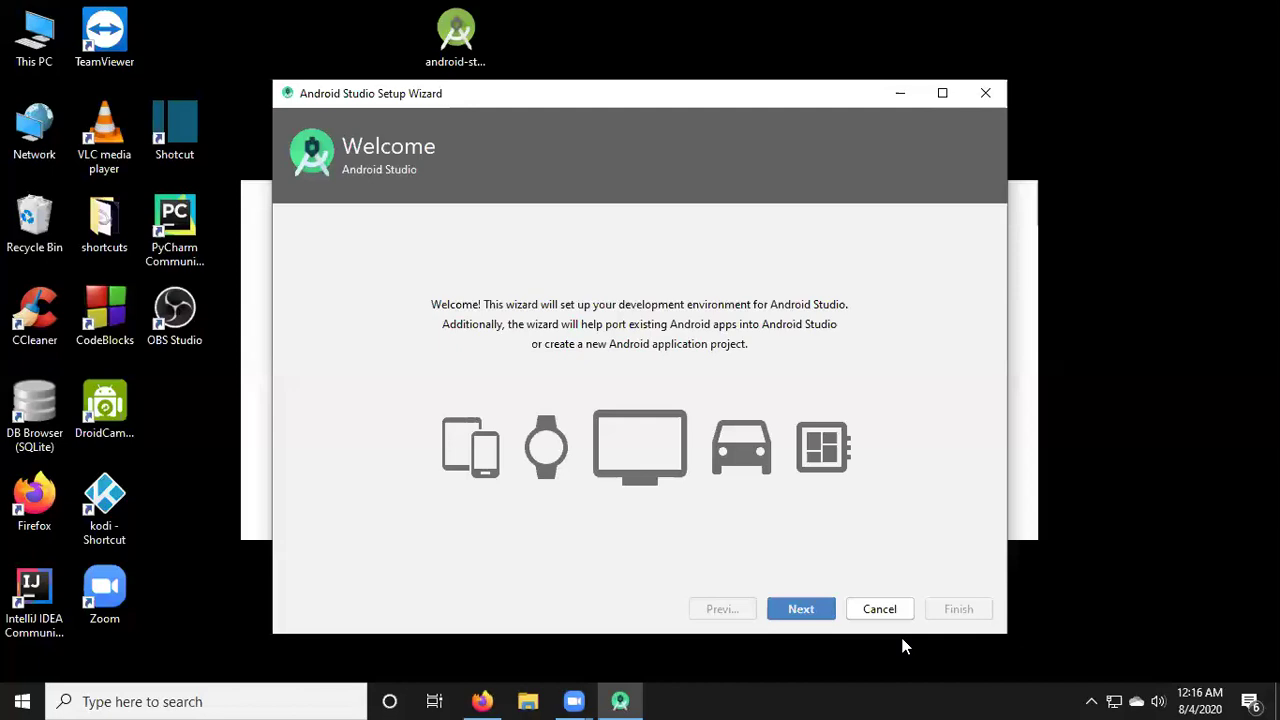
Configure the Android Studio Setup Wizard with the Standard install type and the Light UI theme.
drag(697, 89, 687, 25)
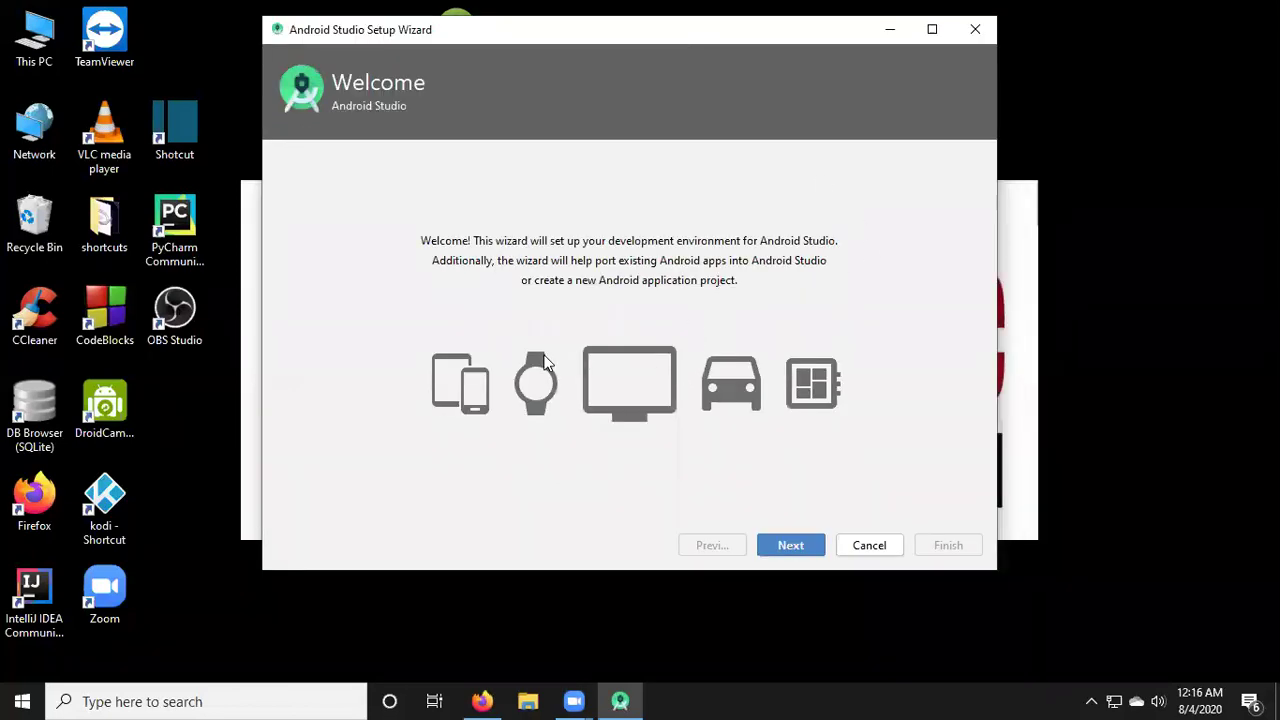
click(799, 552)
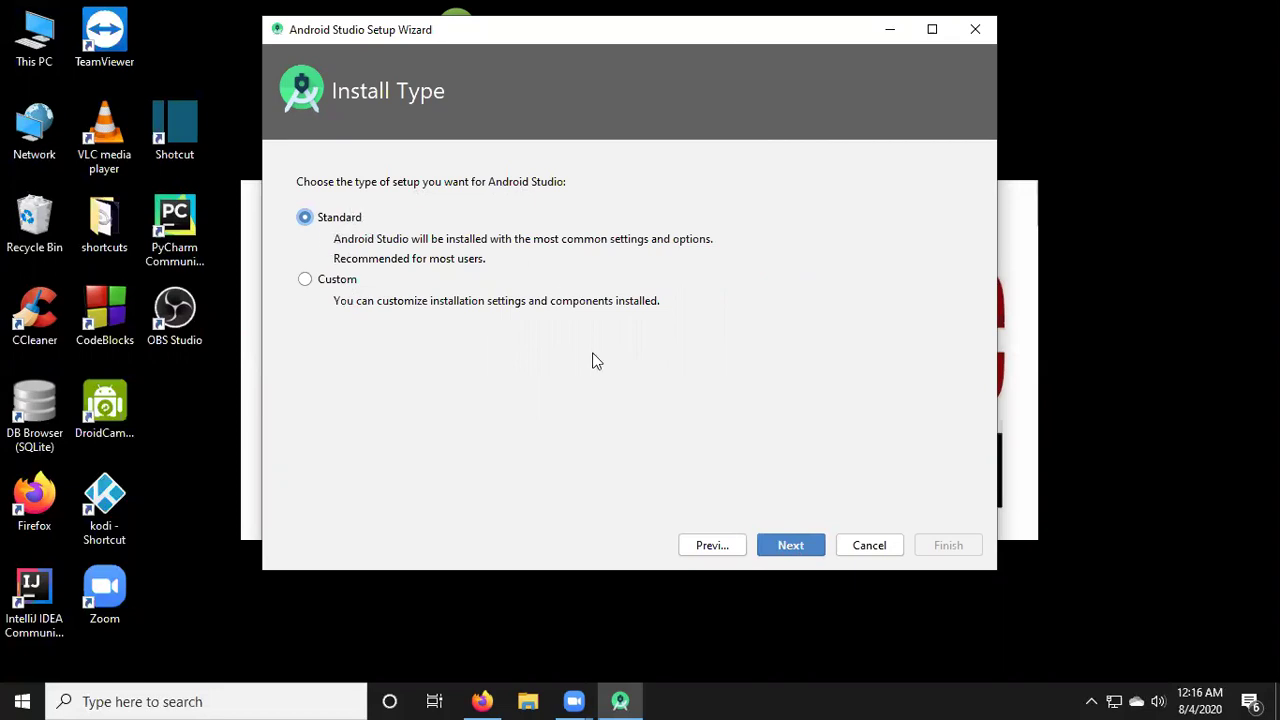
click(789, 546)
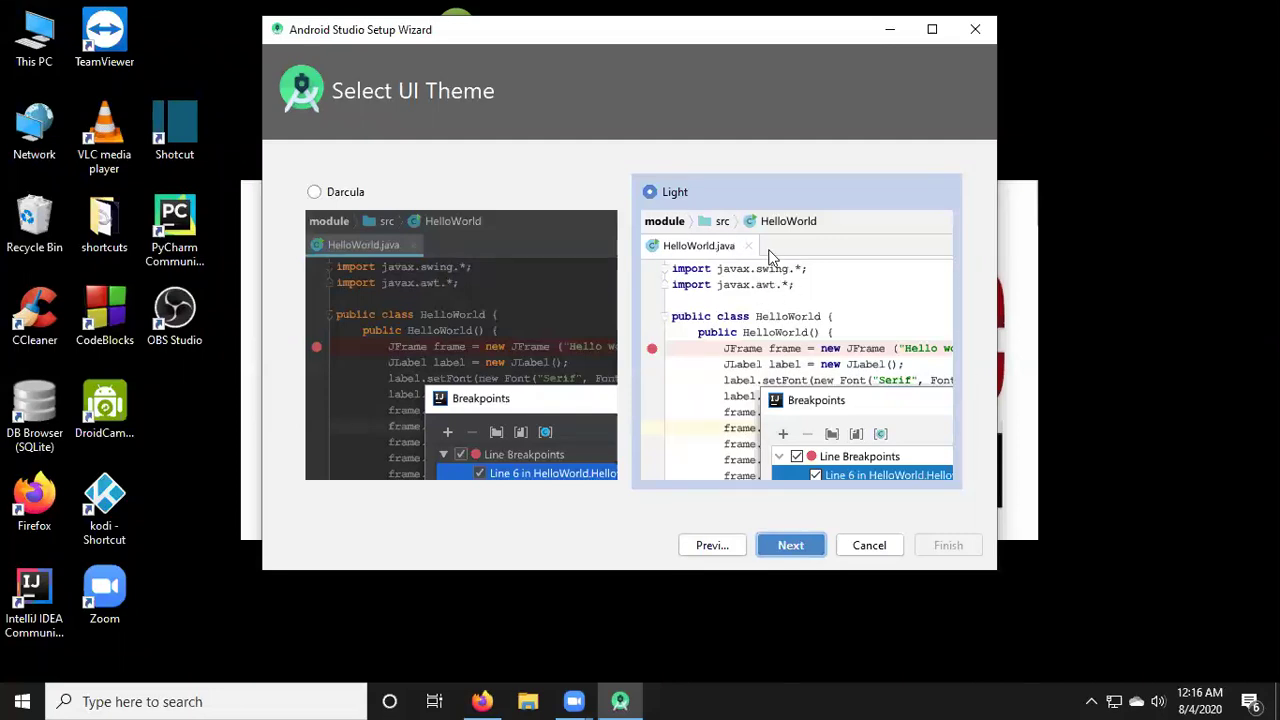
click(791, 546)
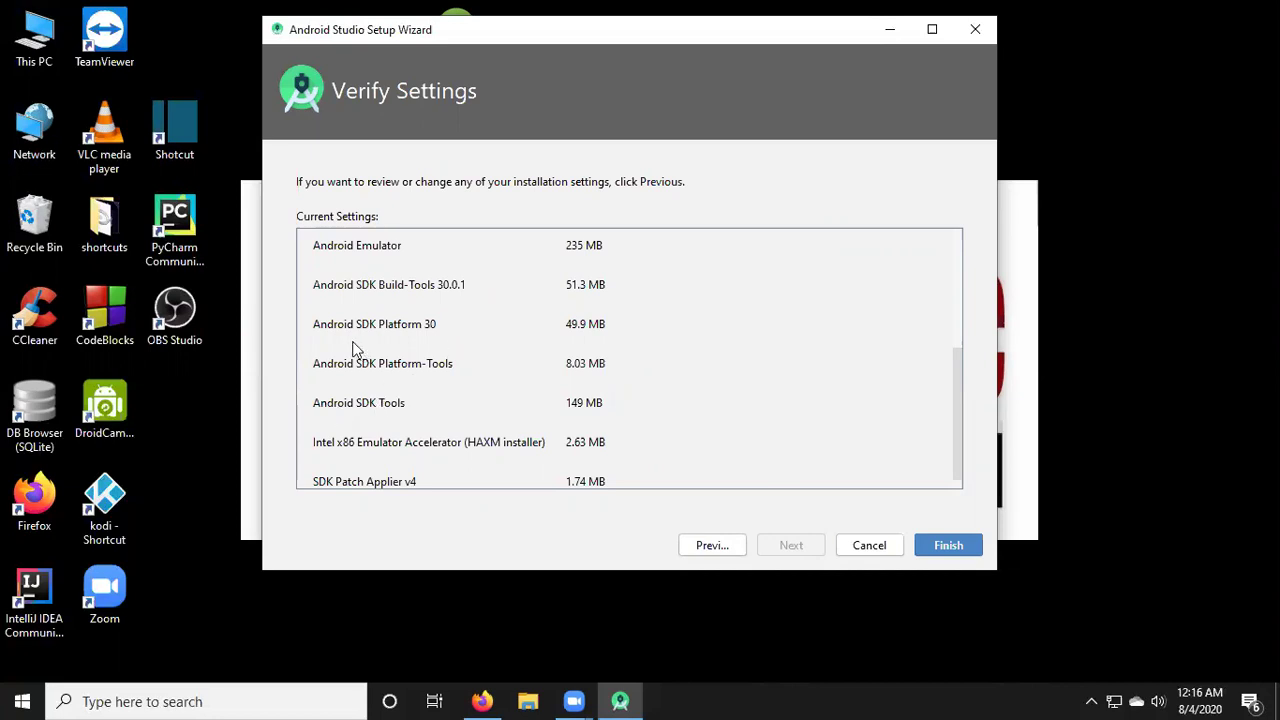
Review the current setup settings, download the SDK components with details shown, and finish the wizard.
scroll(443, 338, down, 1)
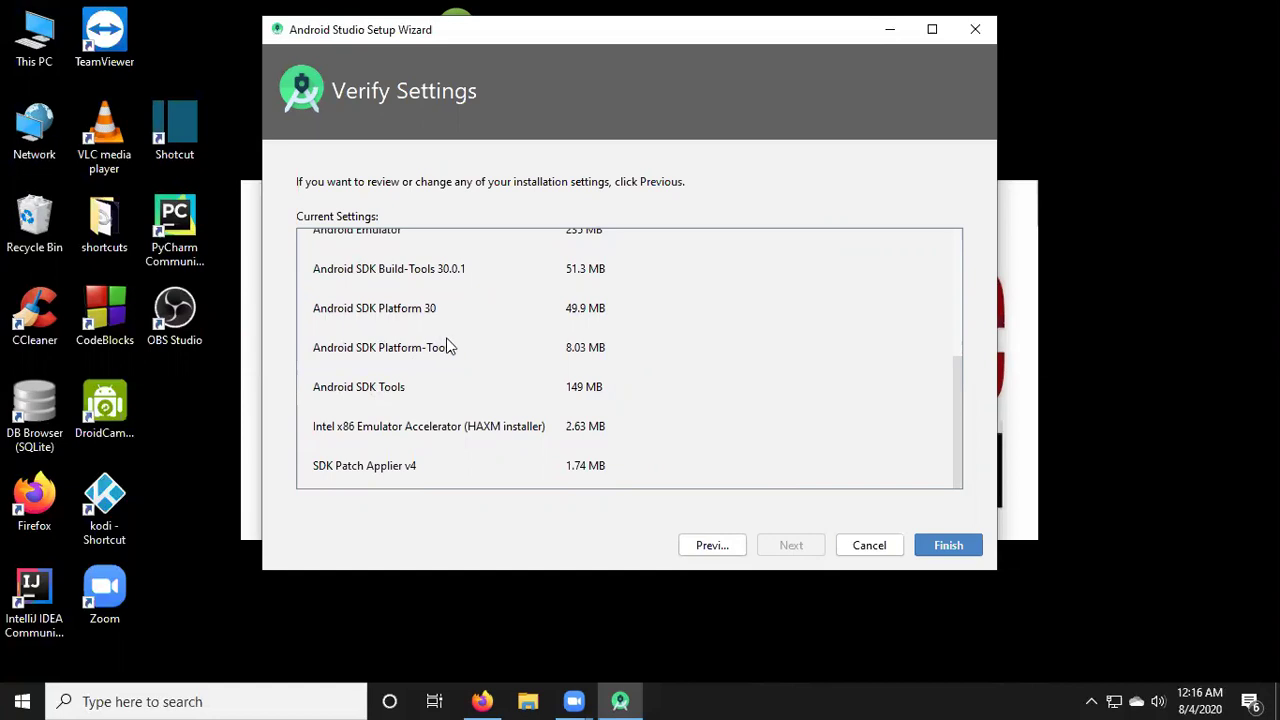
scroll(447, 347, up, 5)
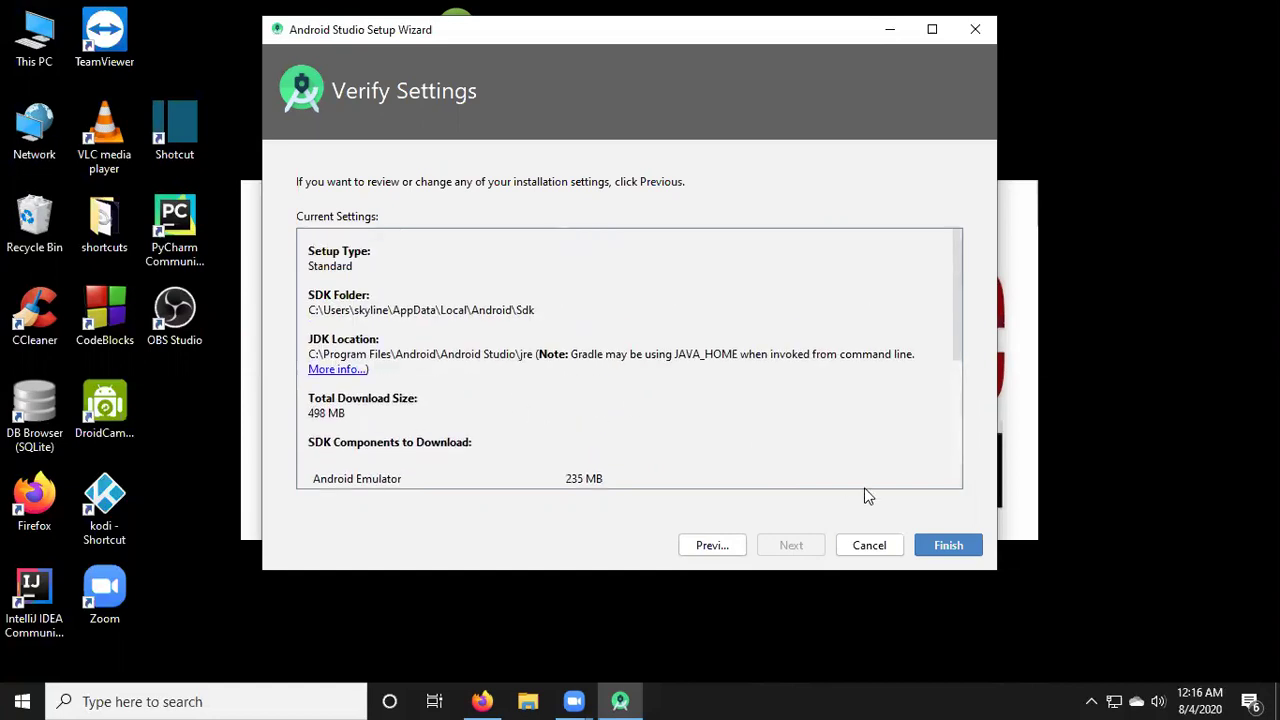
click(949, 548)
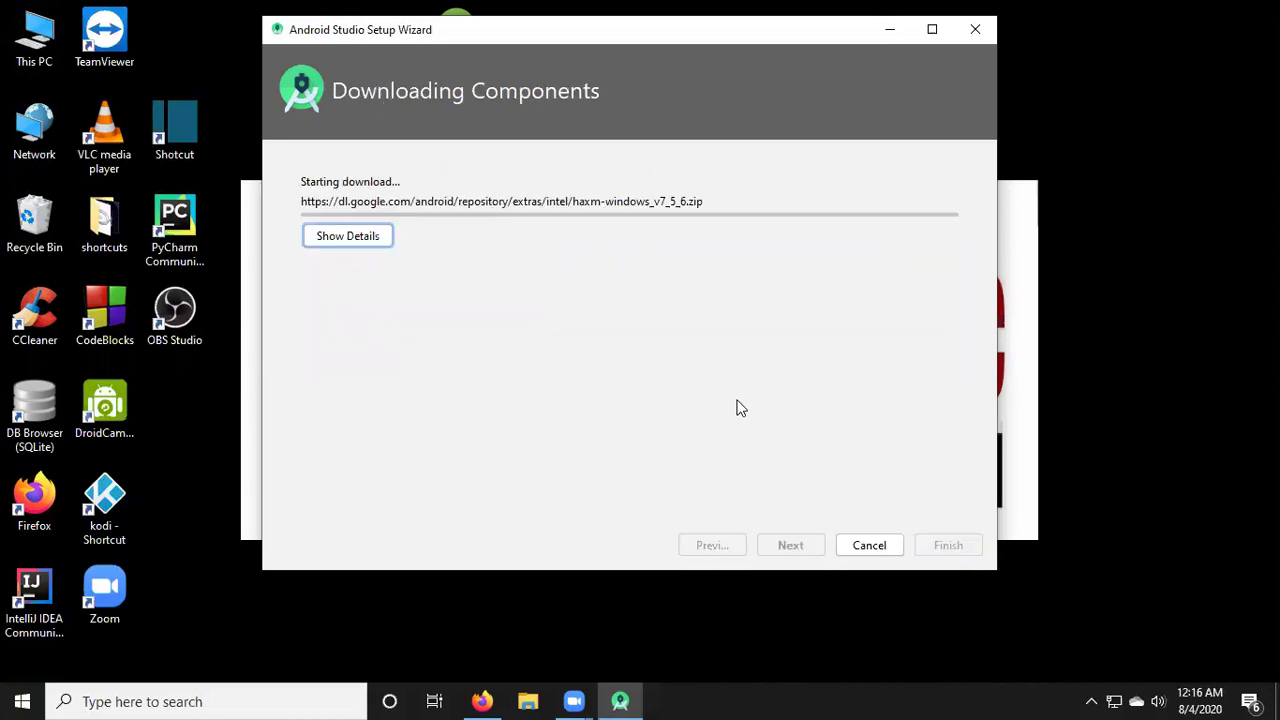
click(362, 241)
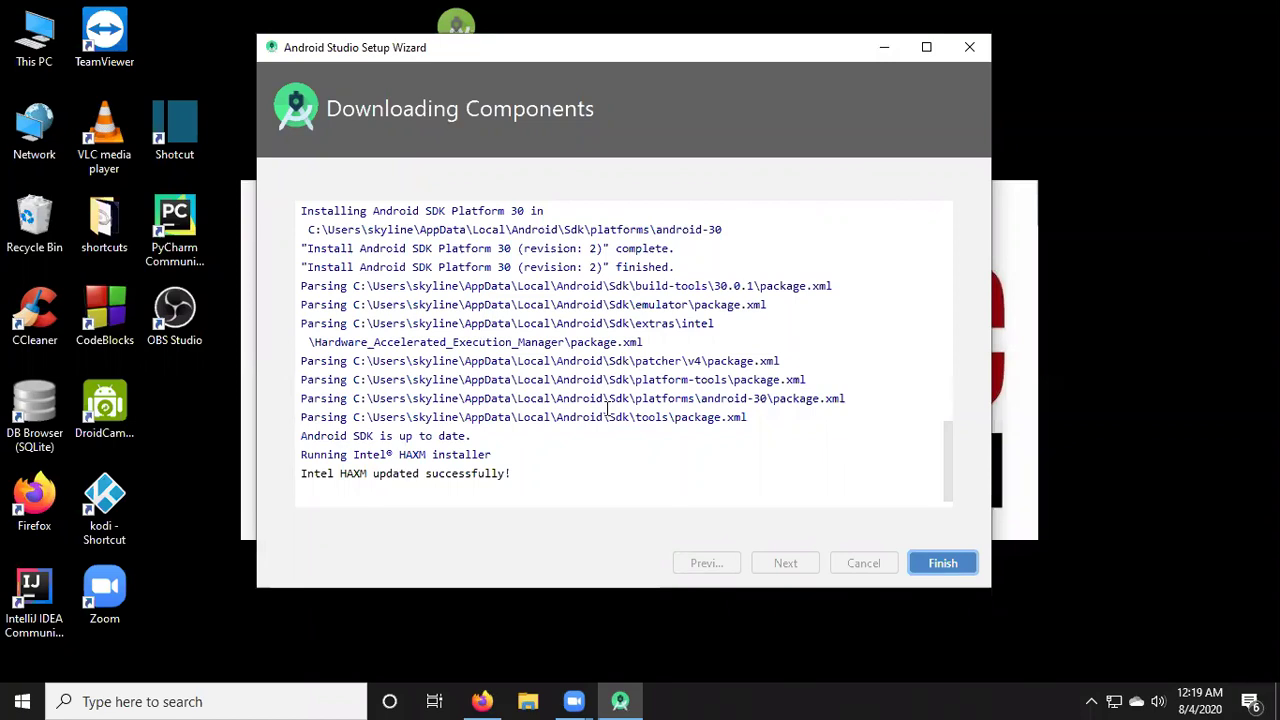
click(944, 564)
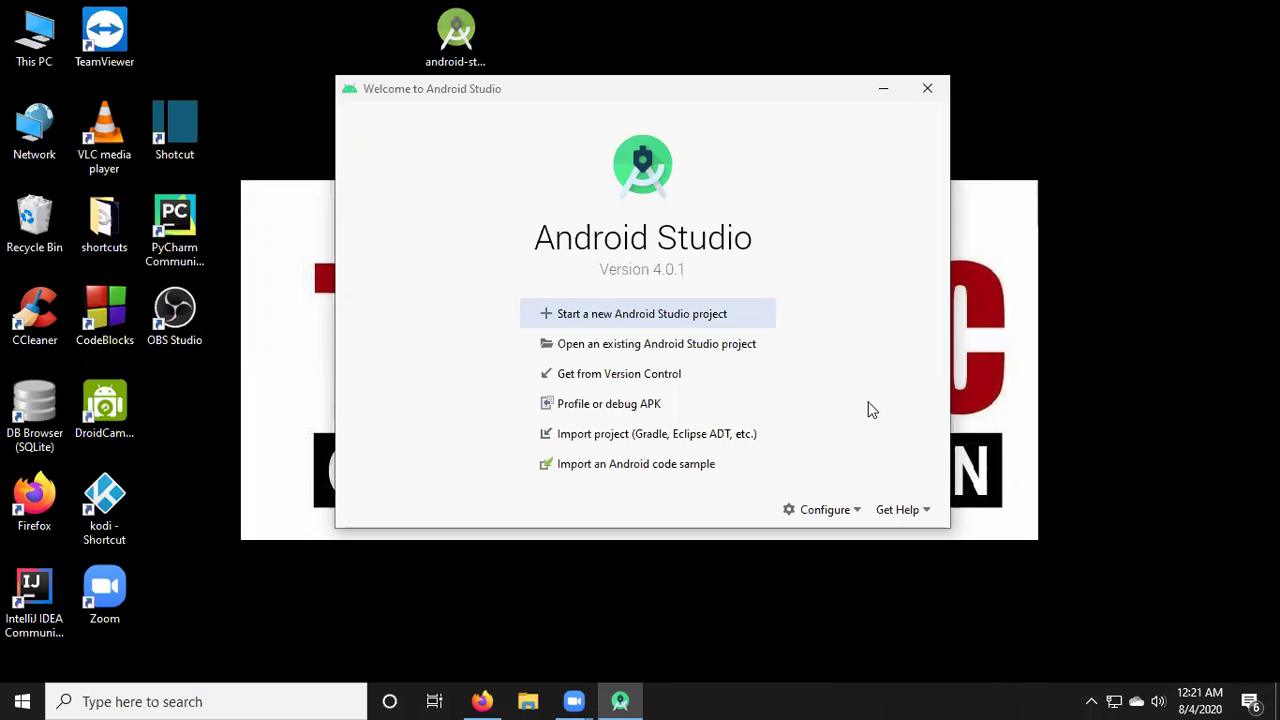
Open the AVD Manager from the Android Studio welcome window.
drag(623, 86, 591, 48)
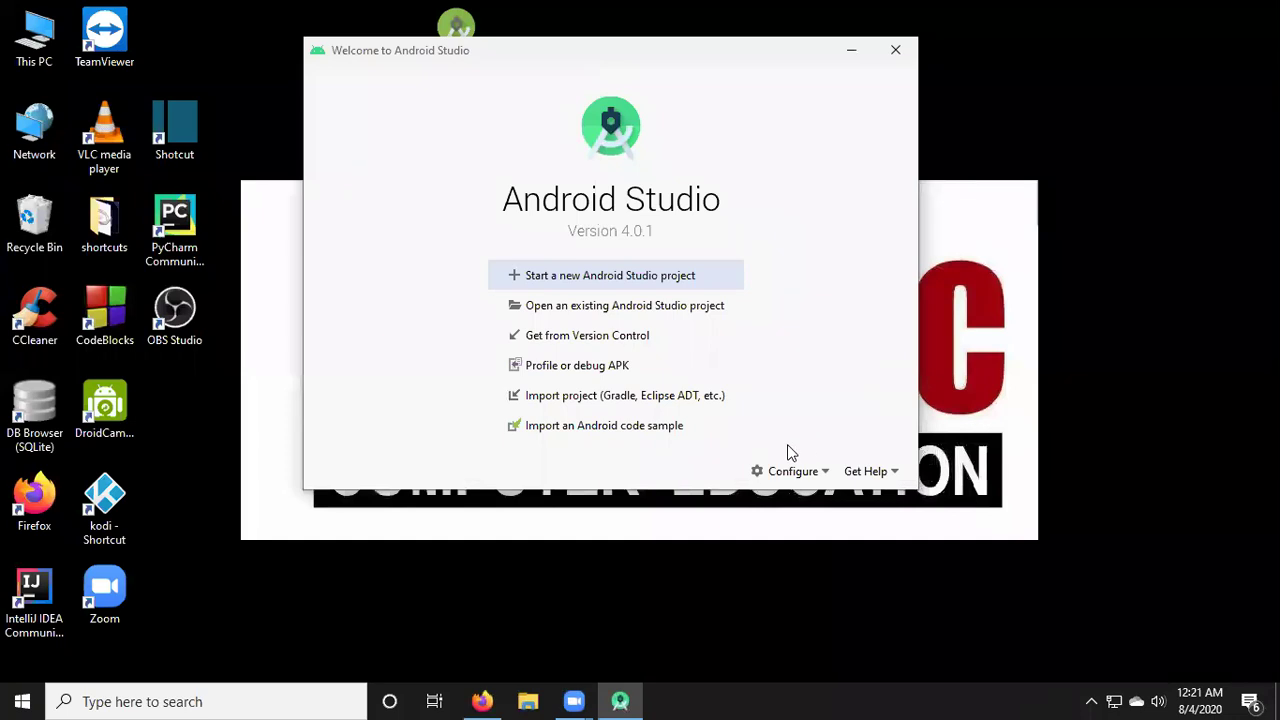
click(786, 481)
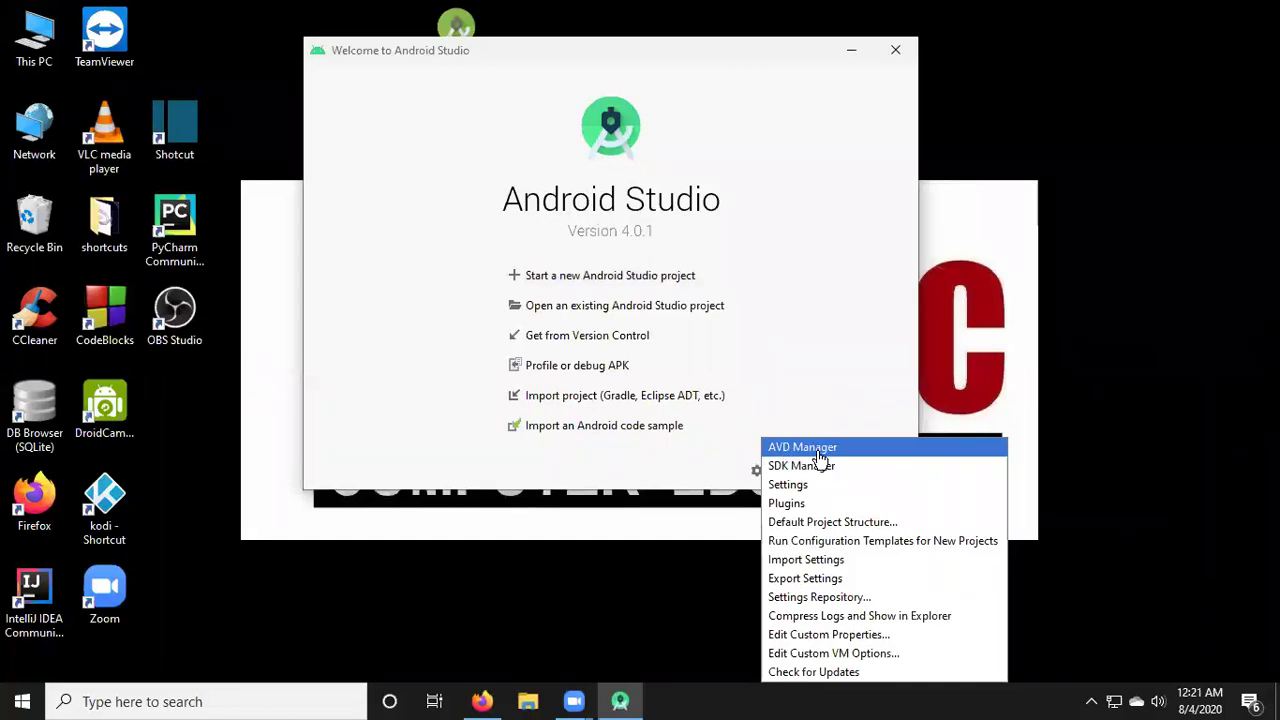
click(819, 452)
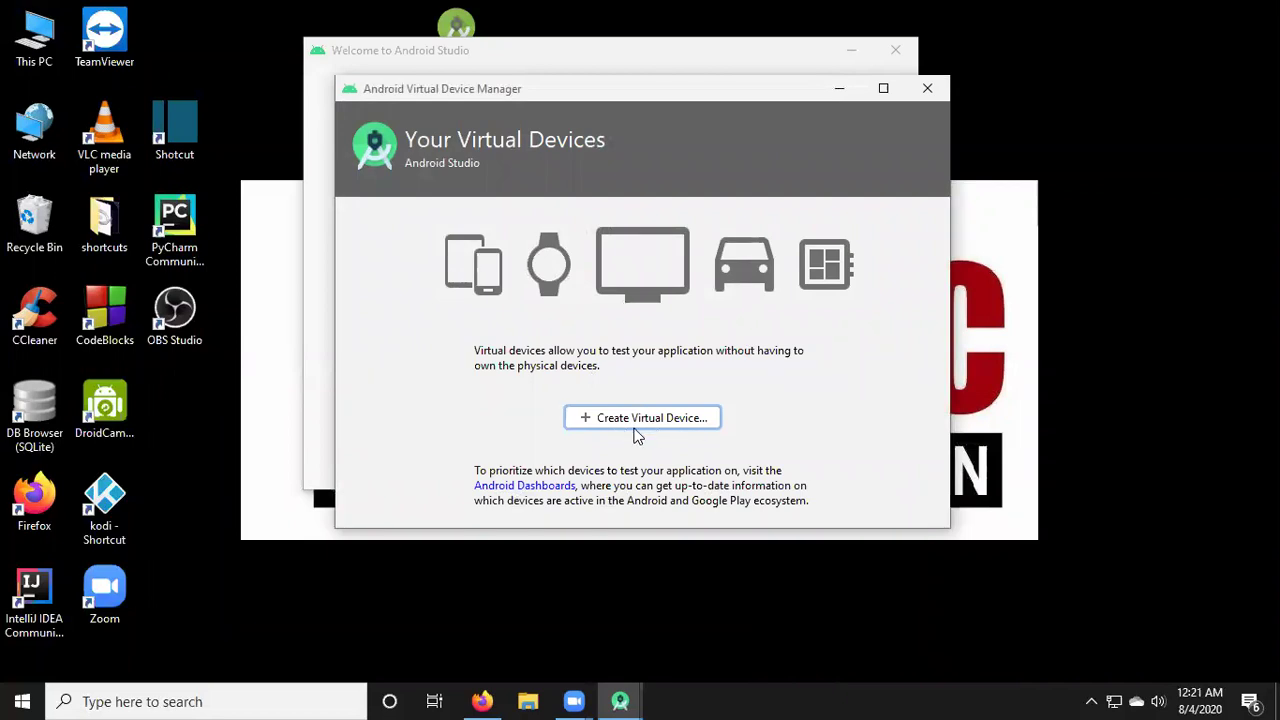
Start a new virtual device with the Pixel 2 phone definition, and install the R (API level 30, x86) system image, accepting its license.
click(655, 421)
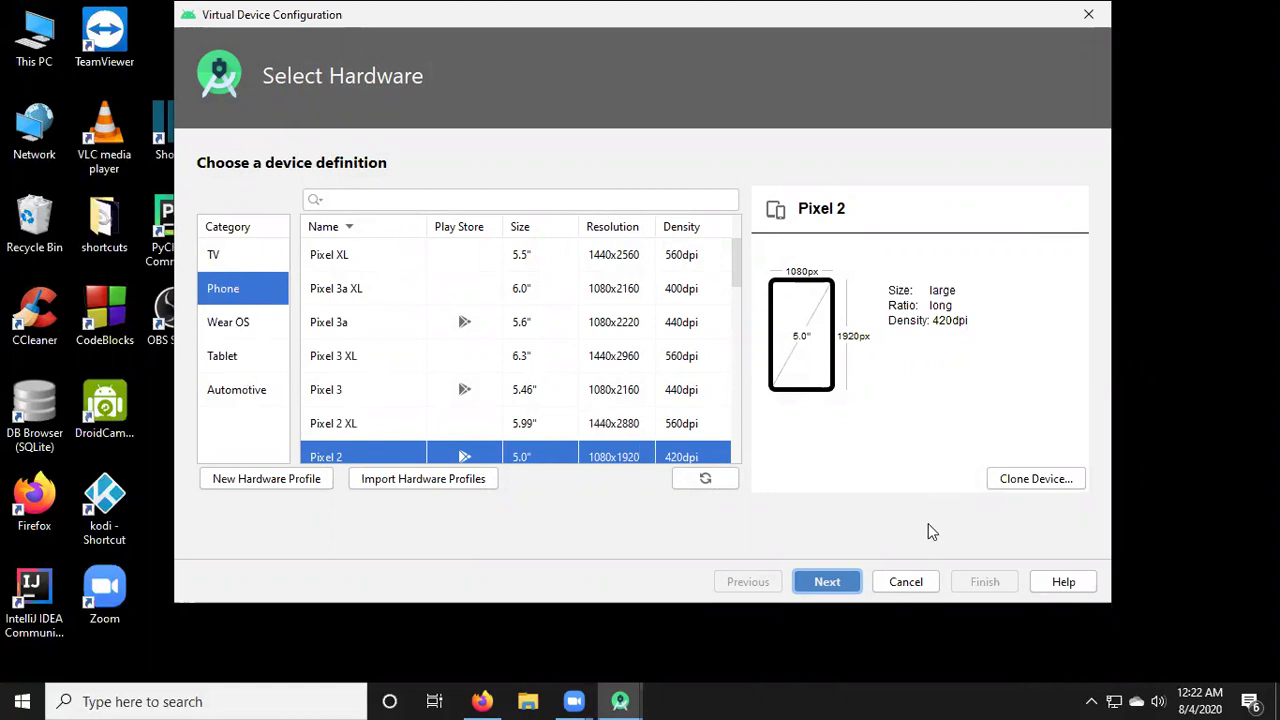
click(838, 577)
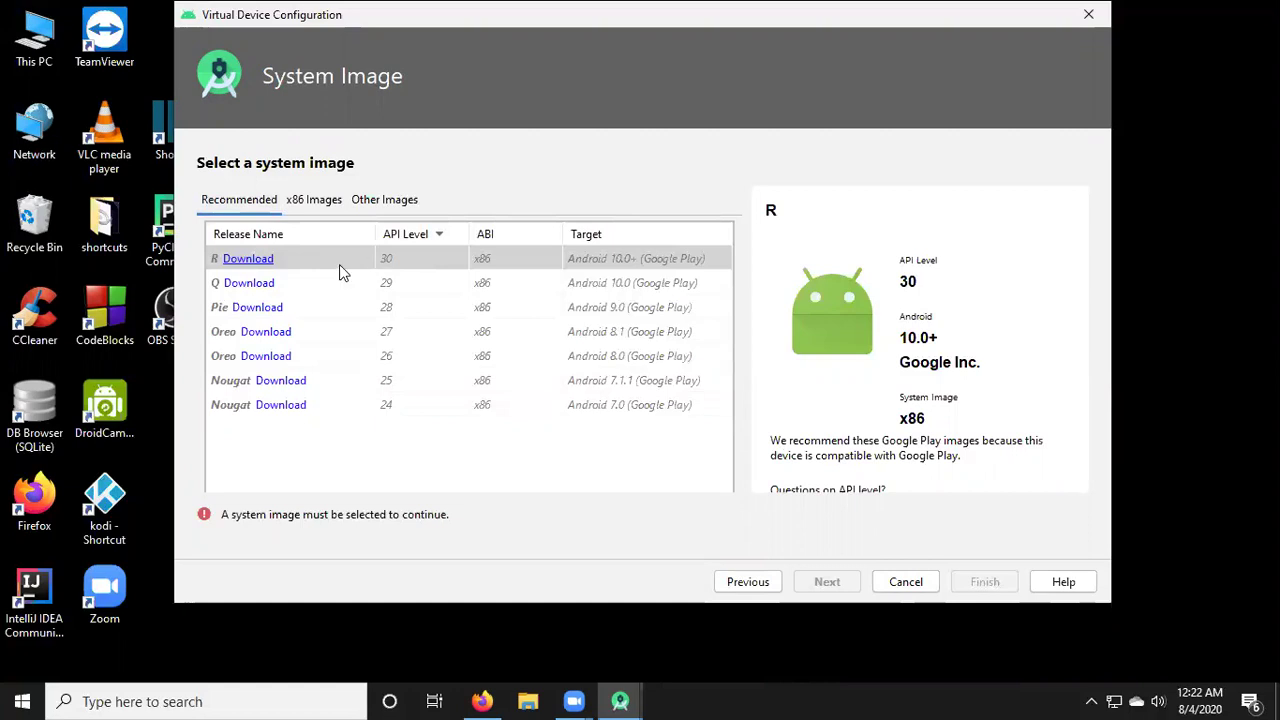
click(248, 262)
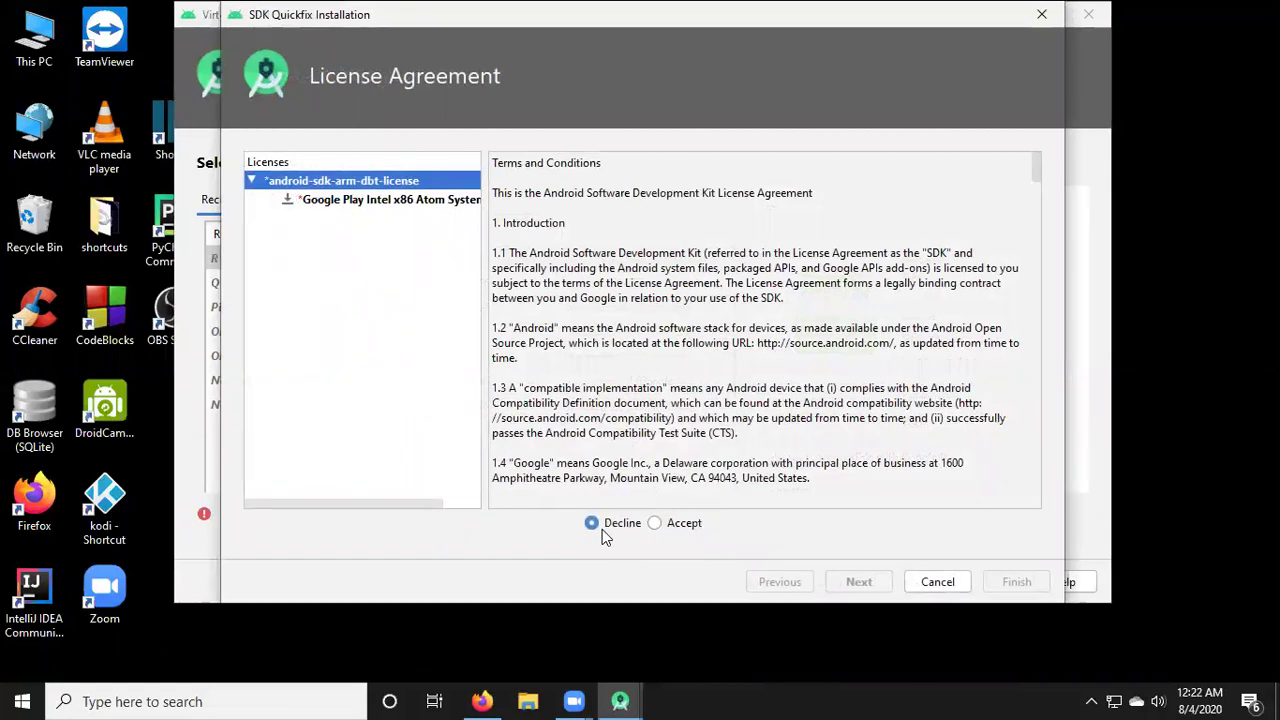
click(655, 524)
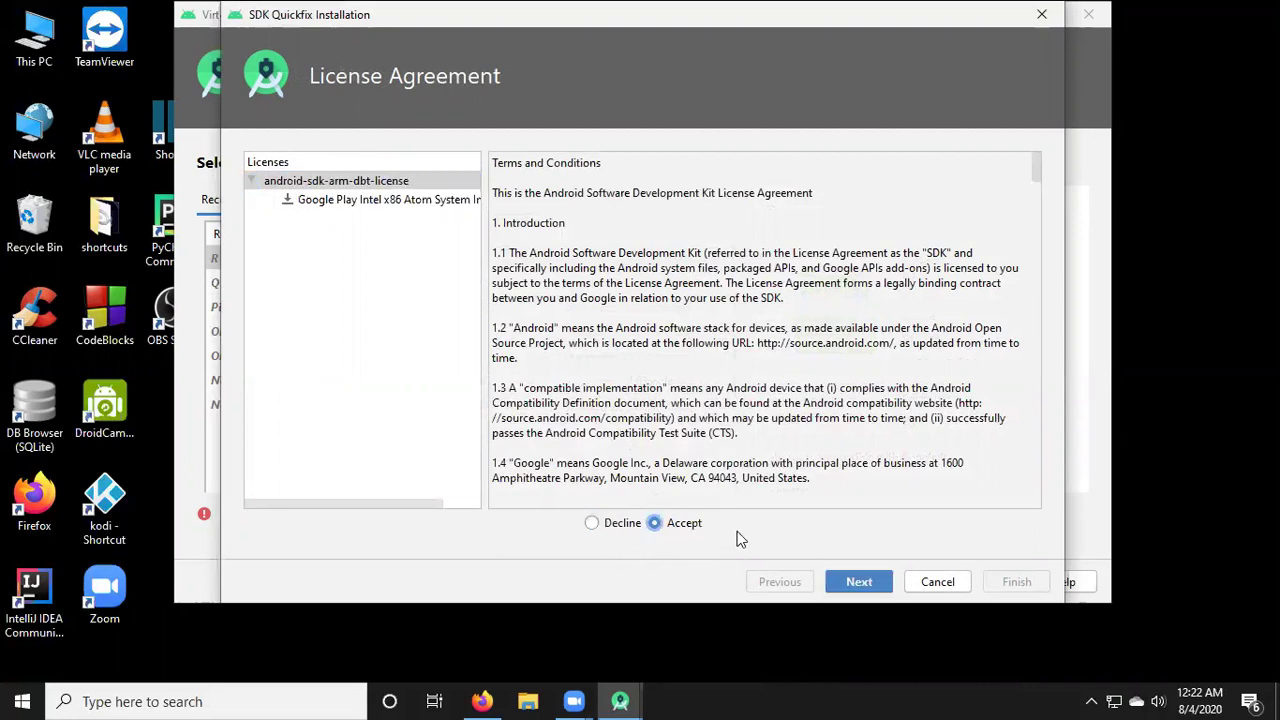
click(860, 582)
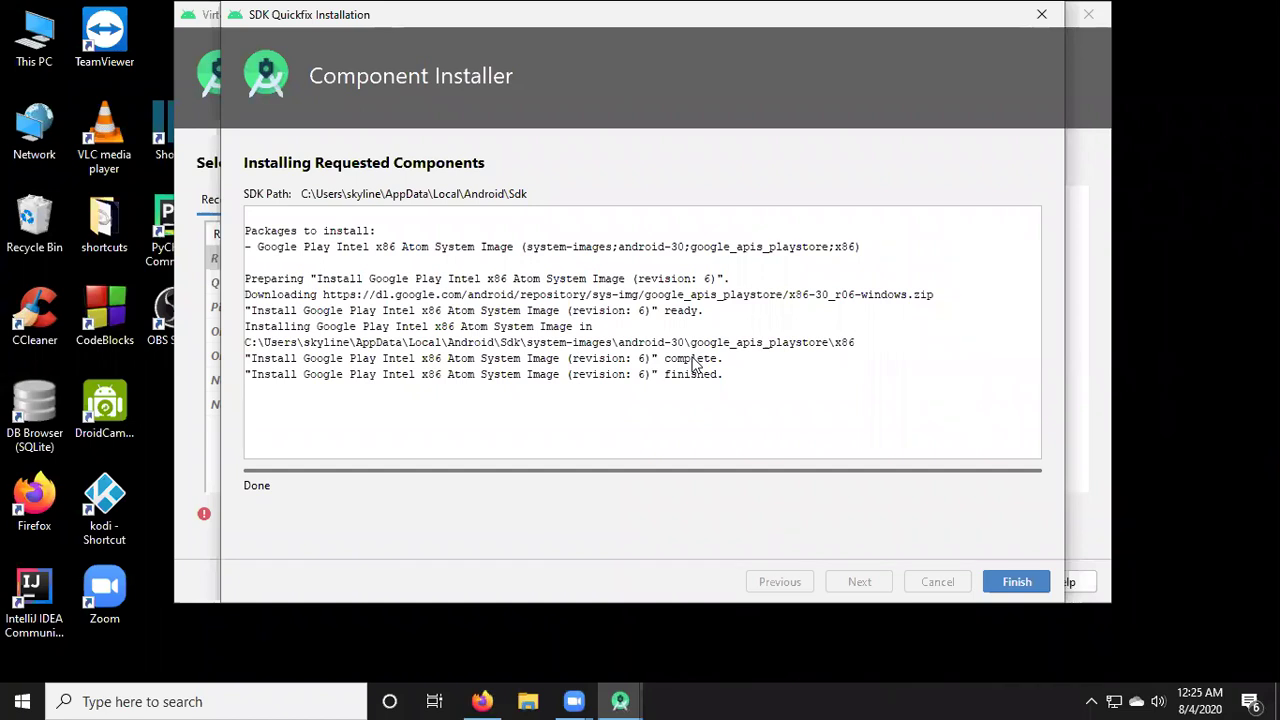
click(1010, 581)
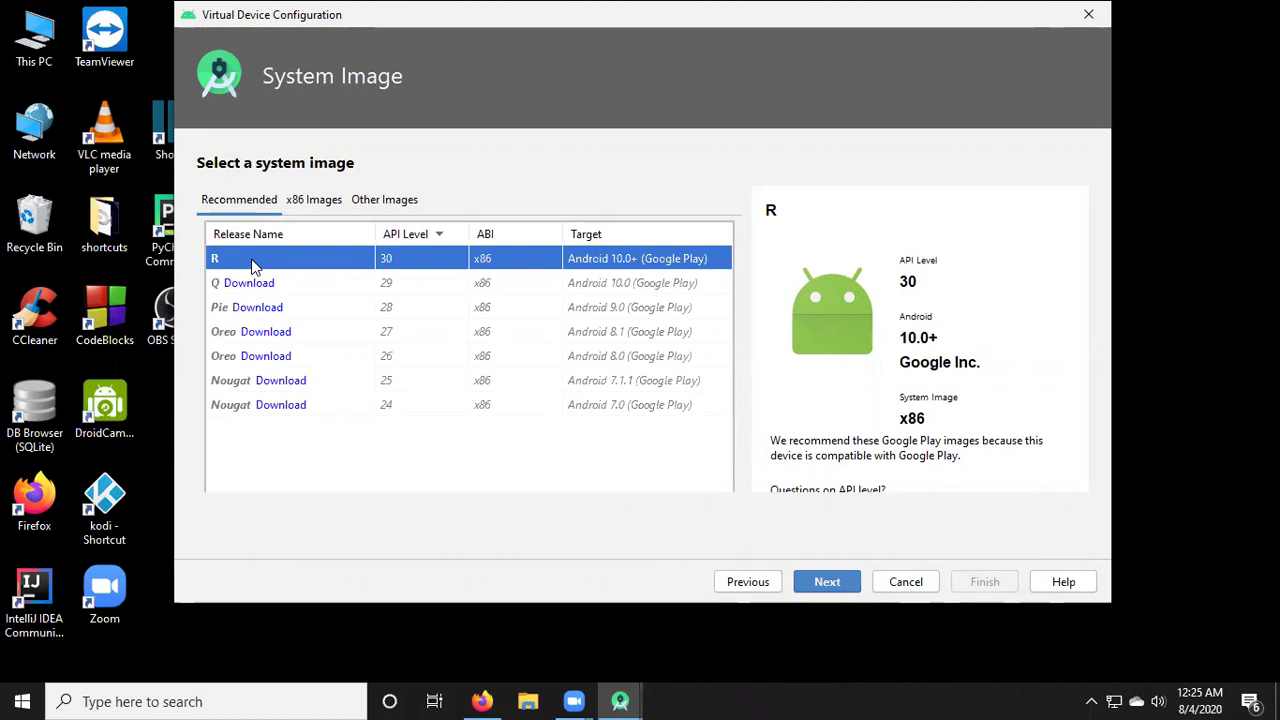
Create the virtual device from the R image with Portrait orientation and the device frame enabled, and close the Android Virtual Device Manager.
click(846, 586)
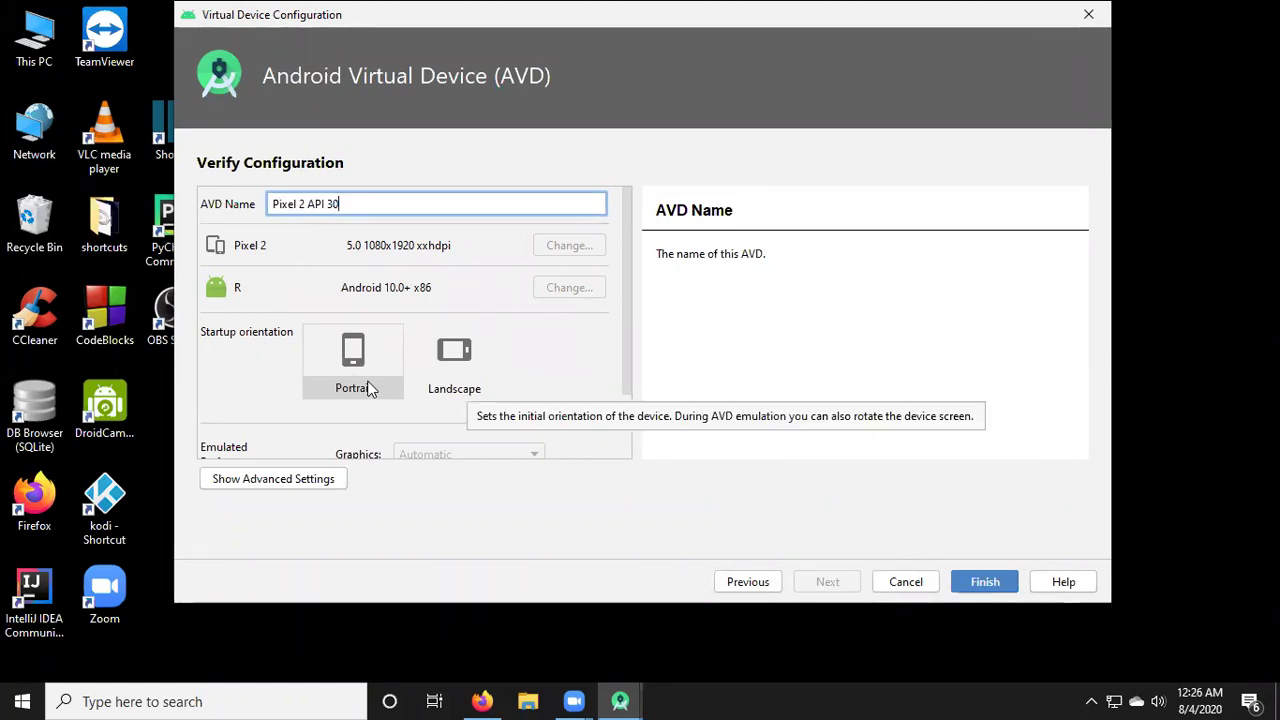
scroll(368, 389, down, 3)
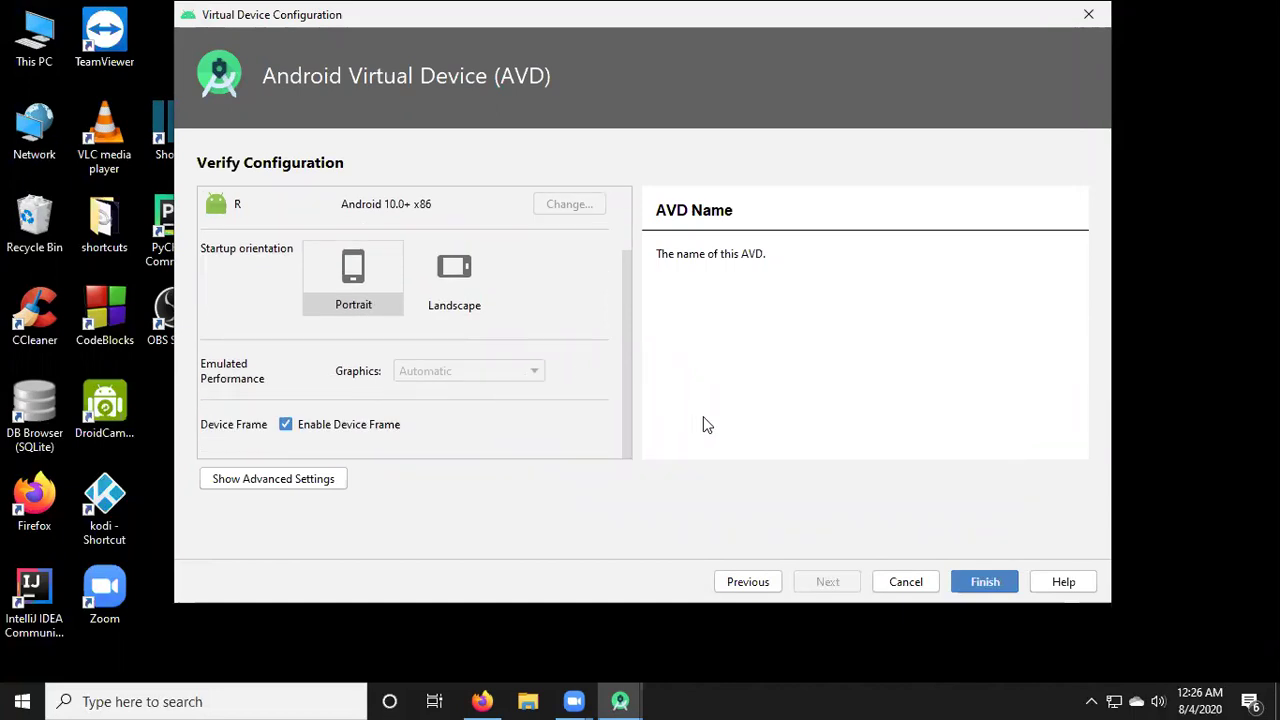
click(985, 580)
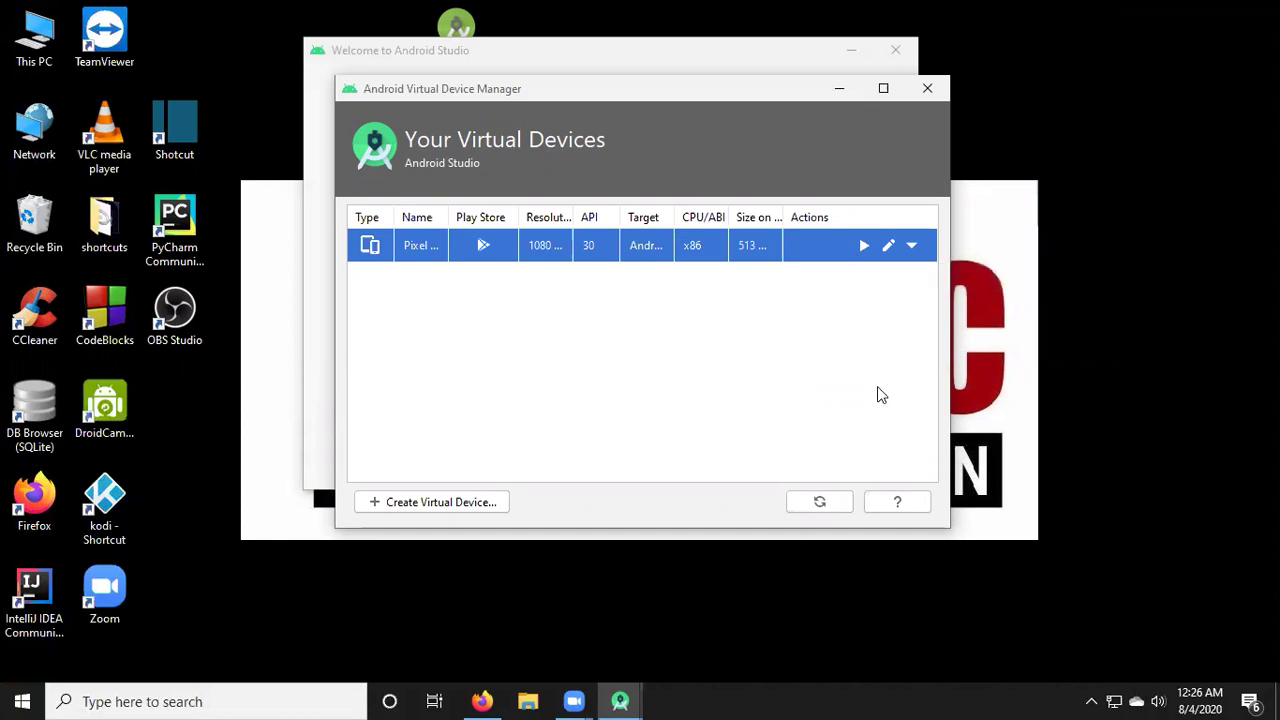
click(927, 88)
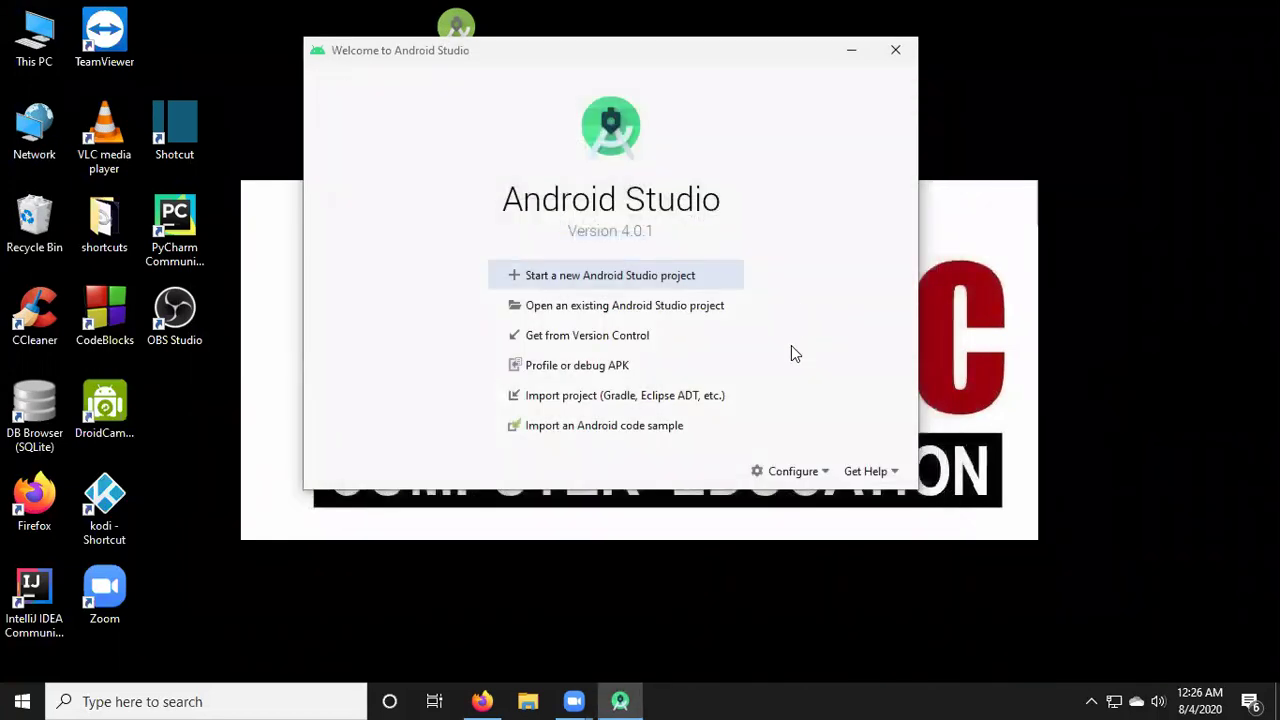